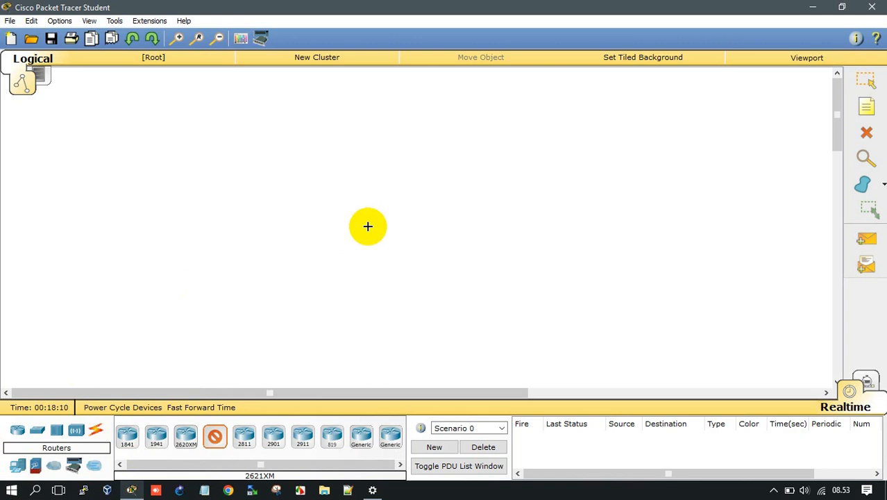
Place a 2621XM router in the workspace and a 2950-24 switch level with it on its left side.
{"action": "left_click", "coordinate": [367, 226]}
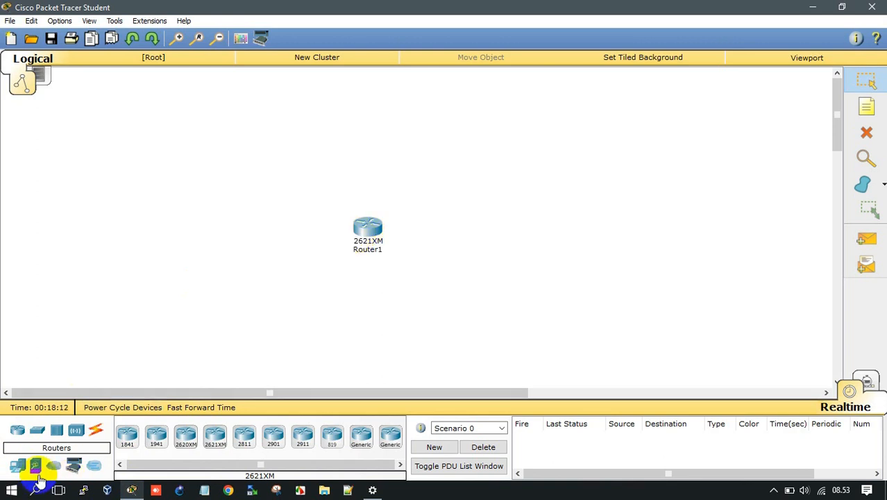
{"action": "left_click", "coordinate": [17, 466]}
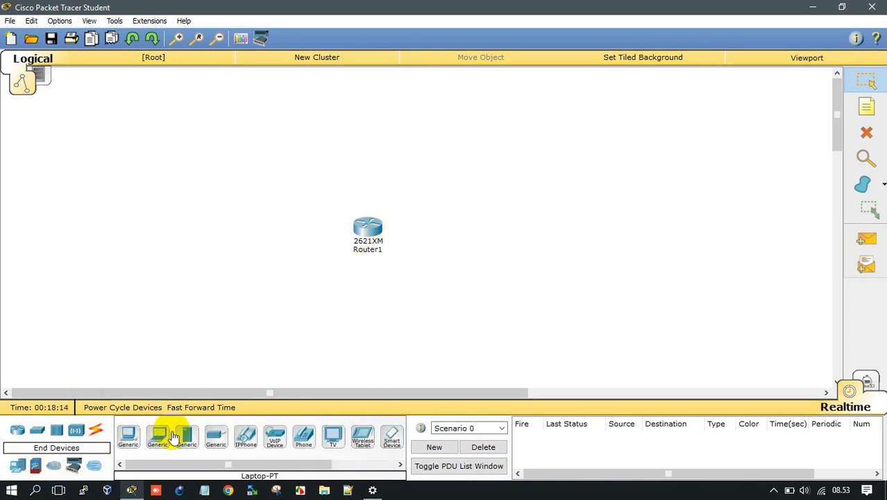
{"action": "left_click", "coordinate": [36, 431]}
{"action": "left_click", "coordinate": [129, 441]}
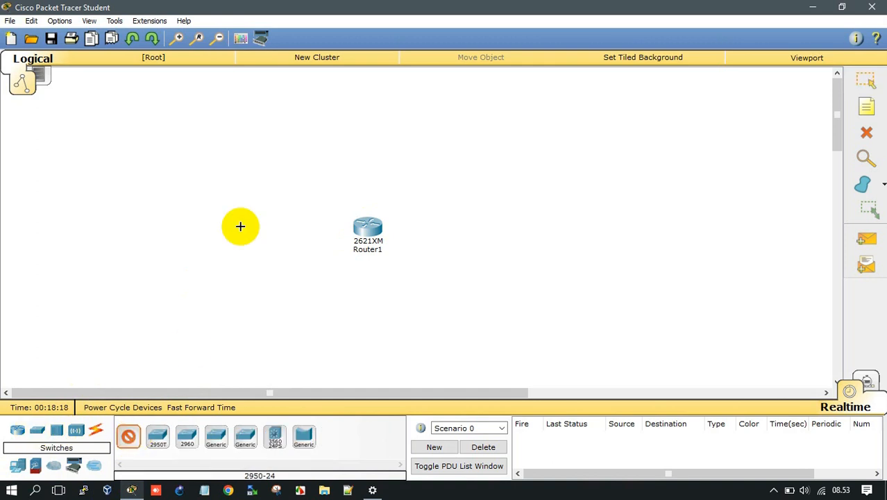
{"action": "left_click", "coordinate": [240, 224]}
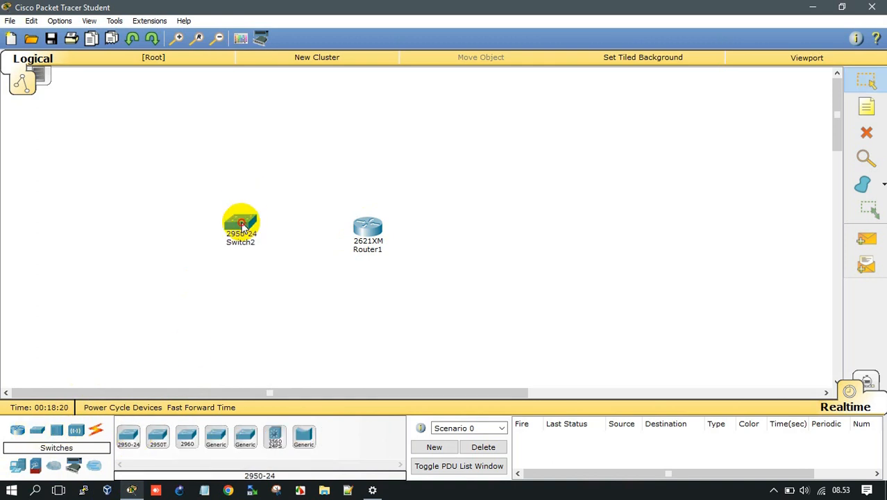
{"action": "left_click_drag", "start_coordinate": [241, 224], "coordinate": [255, 231]}
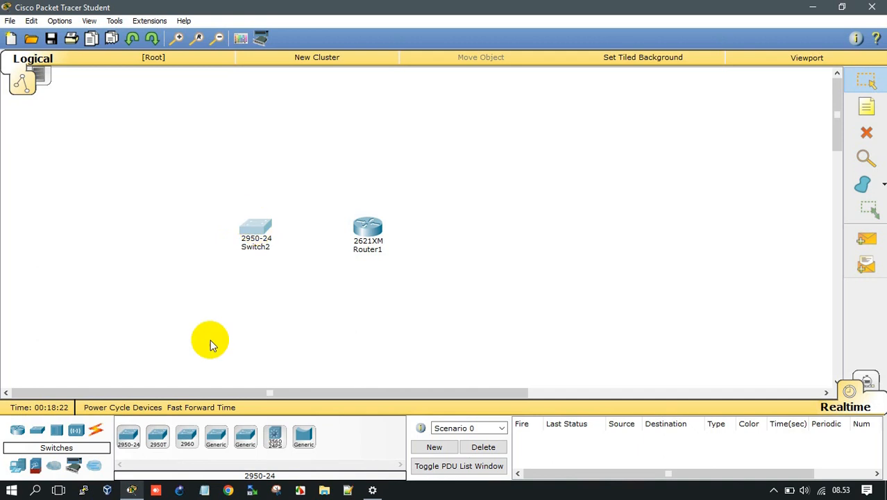
Add a second 2950-24 switch on the right side of the router, aligned with the other devices.
{"action": "left_click", "coordinate": [137, 438]}
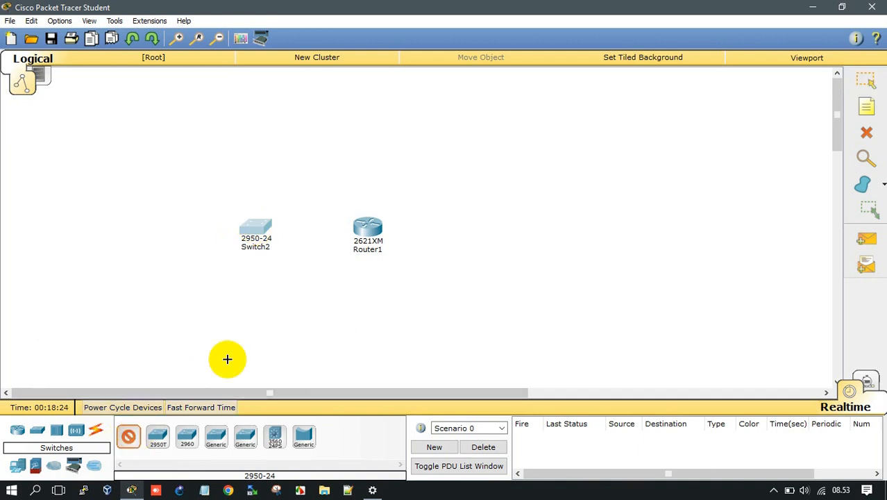
{"action": "left_click", "coordinate": [482, 227]}
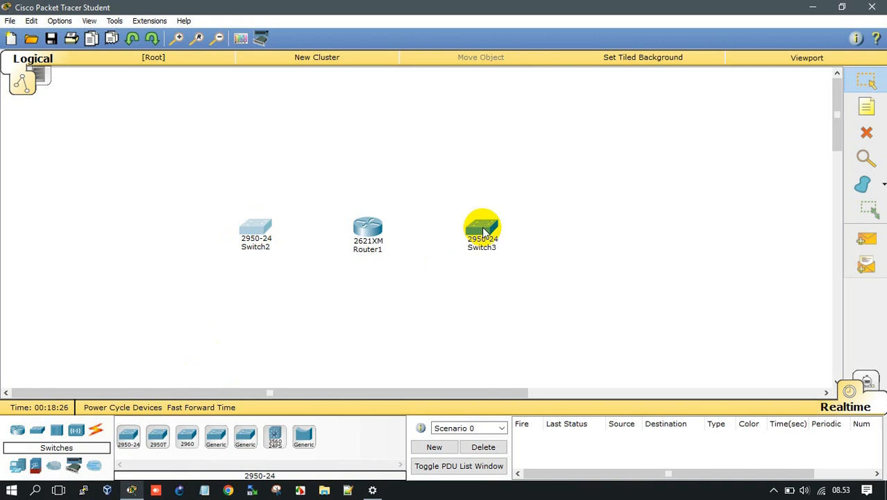
{"action": "left_click", "coordinate": [483, 229]}
{"action": "left_click_drag", "start_coordinate": [483, 228], "coordinate": [486, 230]}
{"action": "left_click", "coordinate": [361, 319]}
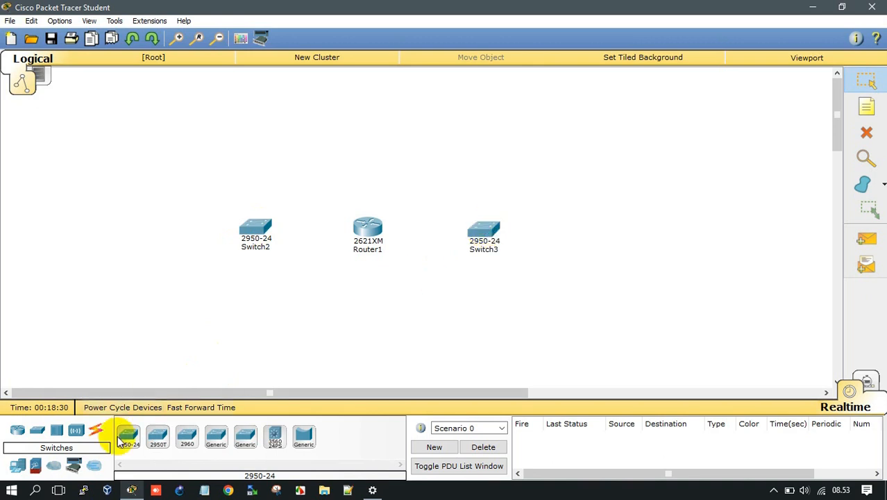
Add three generic PCs in a column left of the left switch and a generic server above that switch.
{"action": "left_click", "coordinate": [19, 466]}
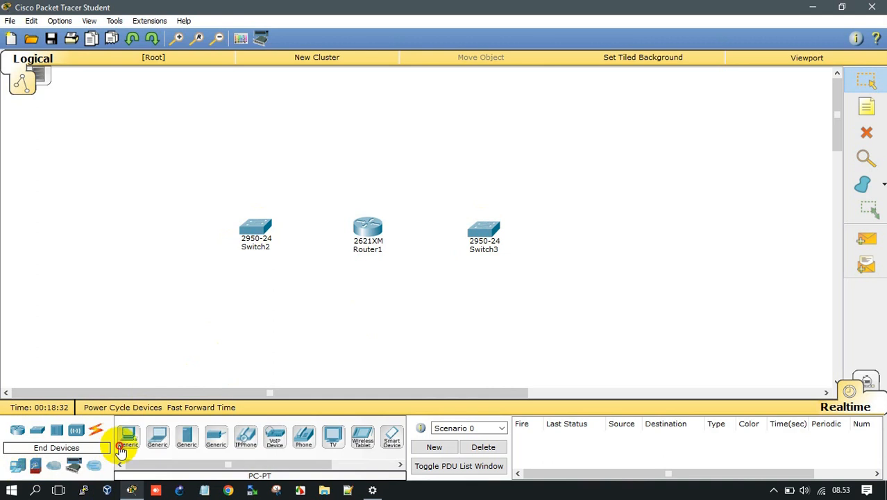
{"action": "left_click", "coordinate": [129, 436]}
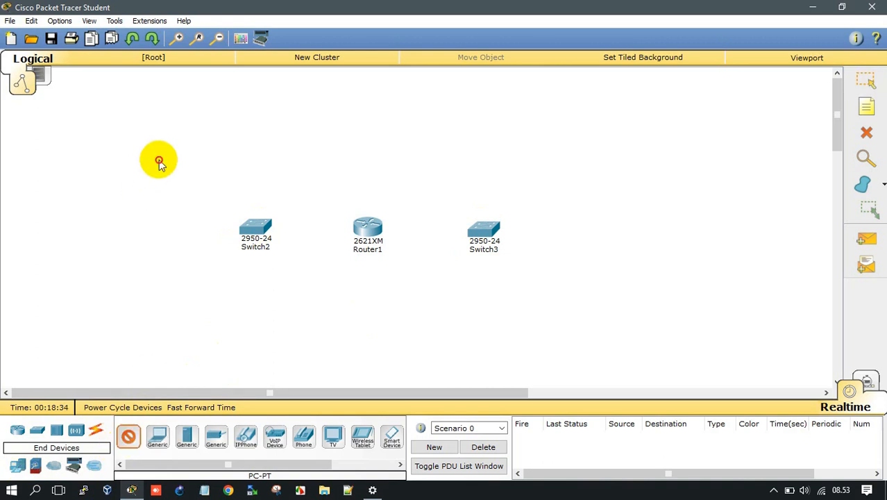
{"action": "left_click", "coordinate": [159, 162]}
{"action": "left_click", "coordinate": [128, 435]}
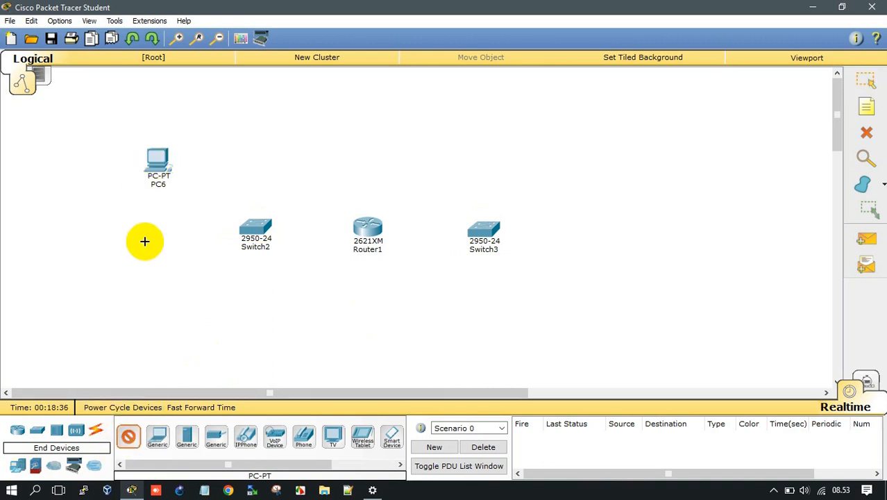
{"action": "left_click", "coordinate": [158, 235]}
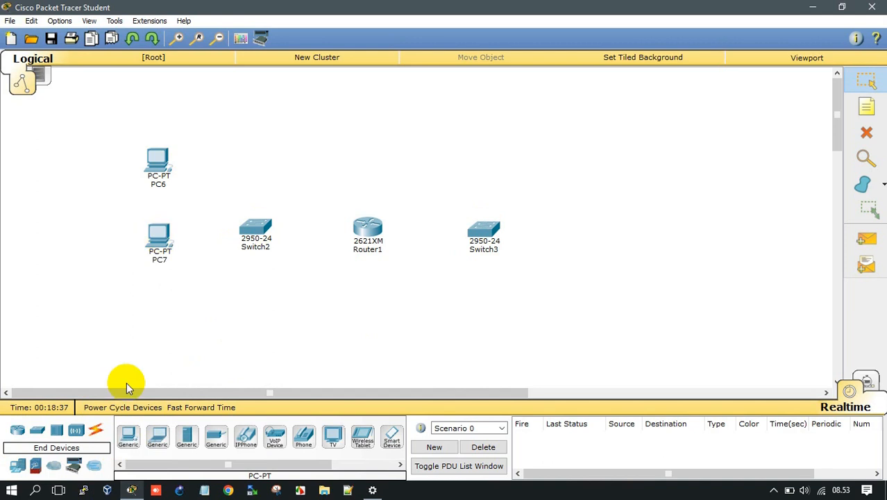
{"action": "left_click", "coordinate": [129, 436]}
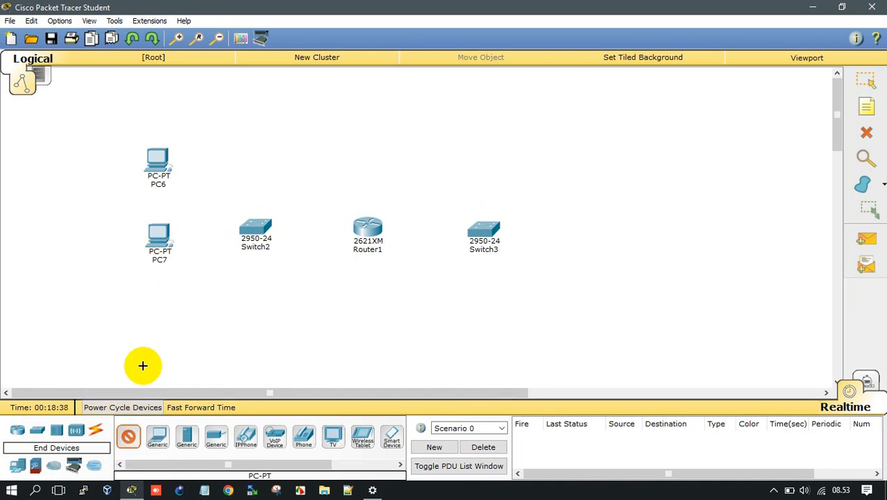
{"action": "left_click", "coordinate": [156, 315]}
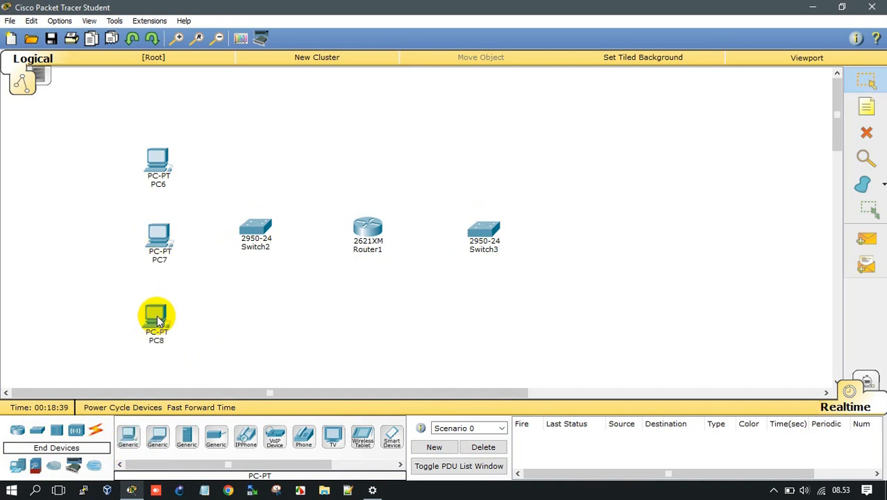
{"action": "left_click", "coordinate": [187, 438]}
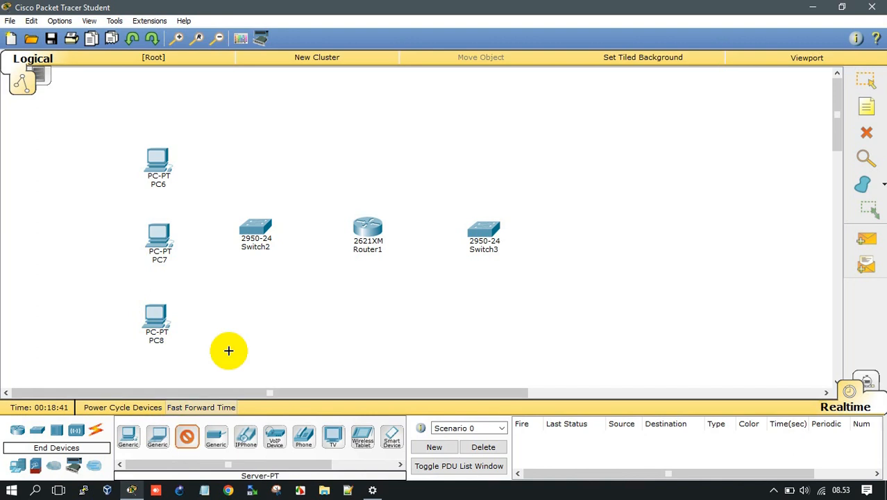
{"action": "left_click", "coordinate": [254, 128]}
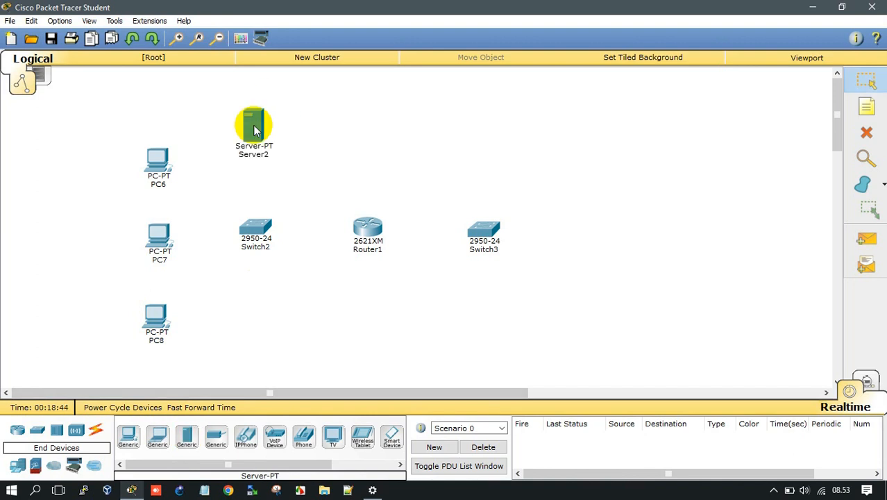
Add three generic PCs in a column right of the right switch and a generic server below that switch.
{"action": "left_click", "coordinate": [127, 439]}
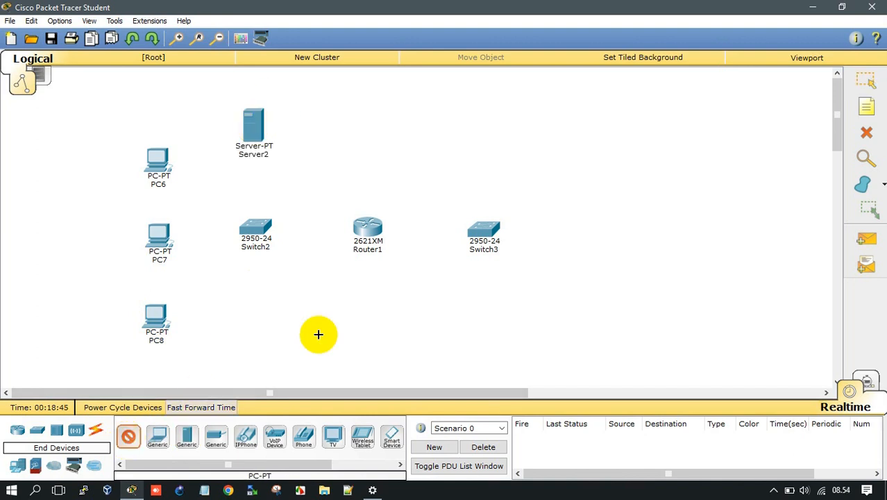
{"action": "left_click", "coordinate": [578, 141]}
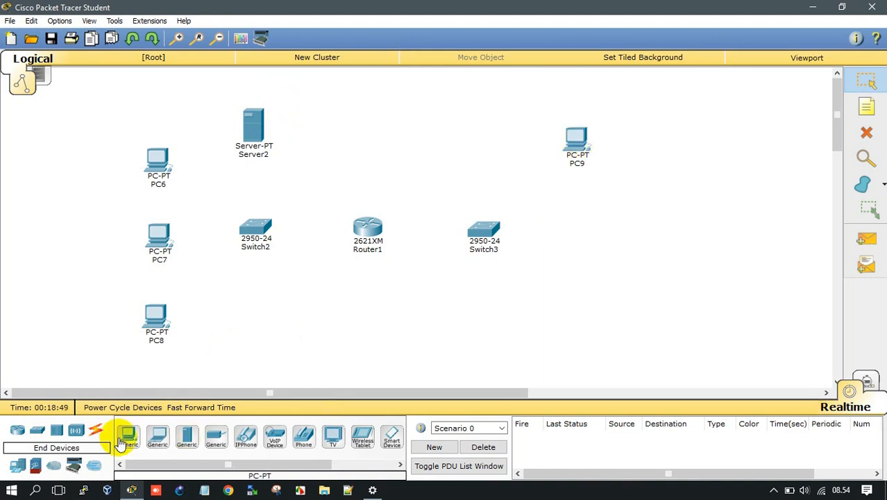
{"action": "left_click", "coordinate": [122, 439]}
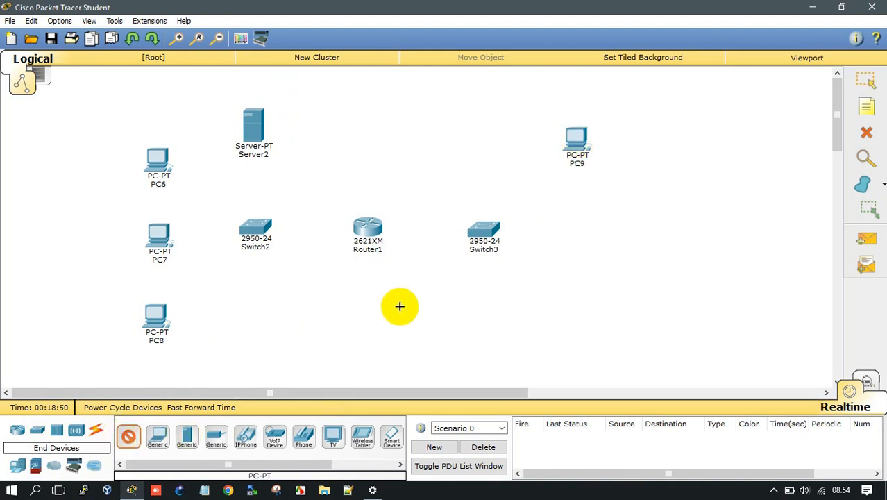
{"action": "left_click", "coordinate": [582, 228]}
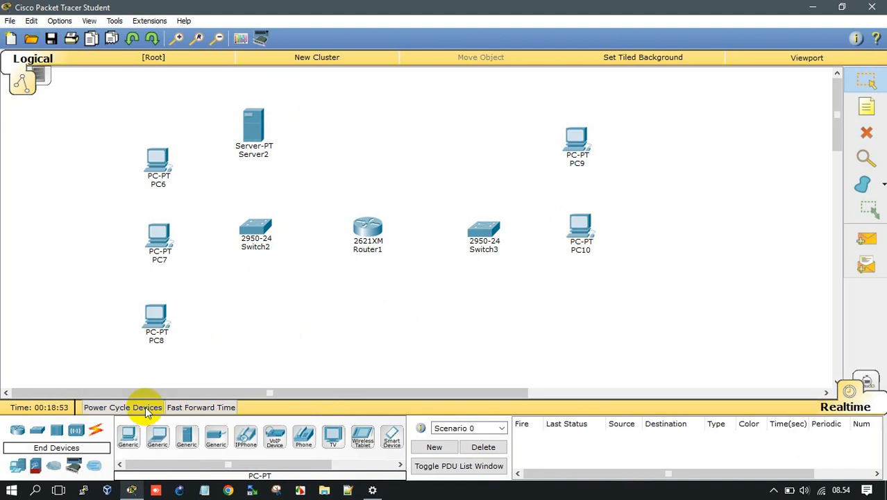
{"action": "left_click", "coordinate": [128, 436]}
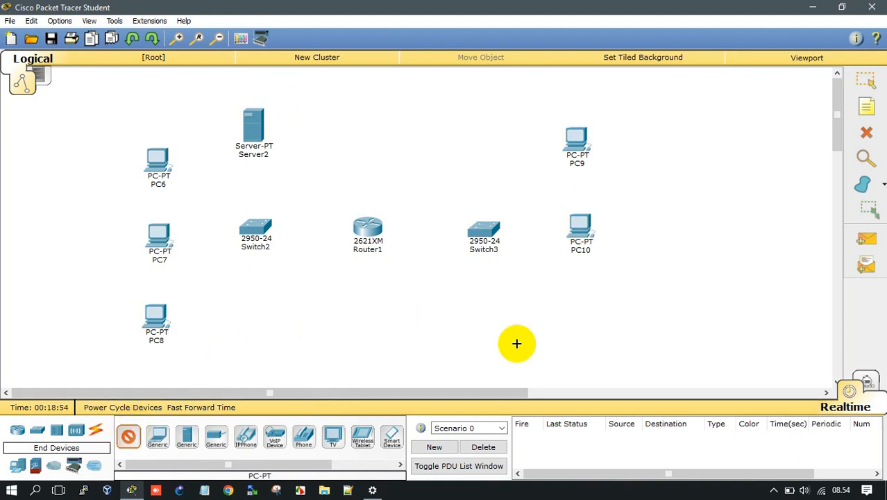
{"action": "left_click", "coordinate": [581, 313]}
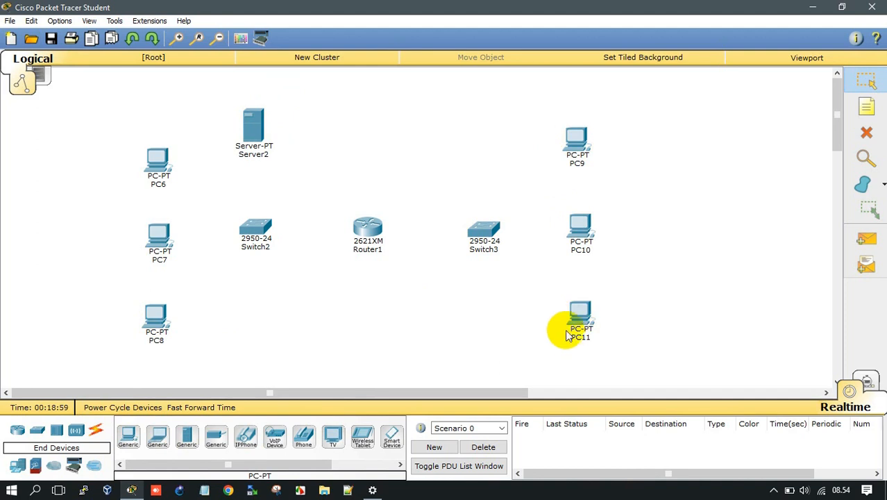
{"action": "left_click", "coordinate": [180, 449]}
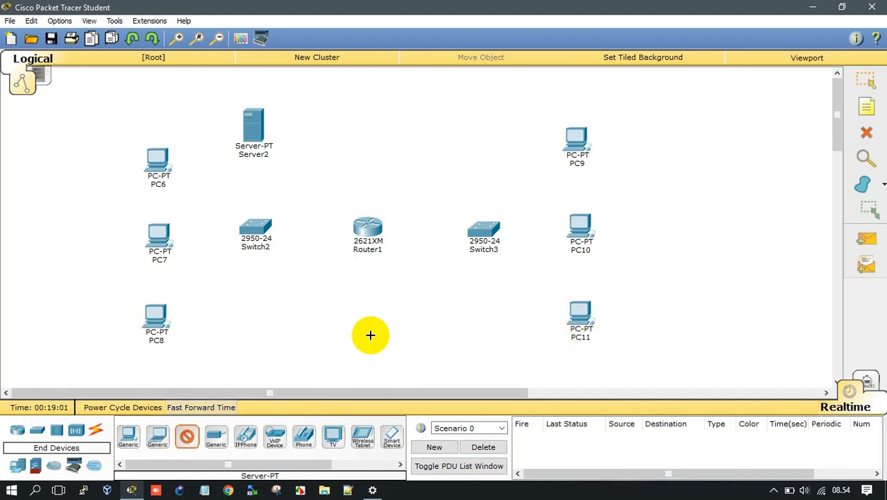
{"action": "left_click", "coordinate": [490, 308]}
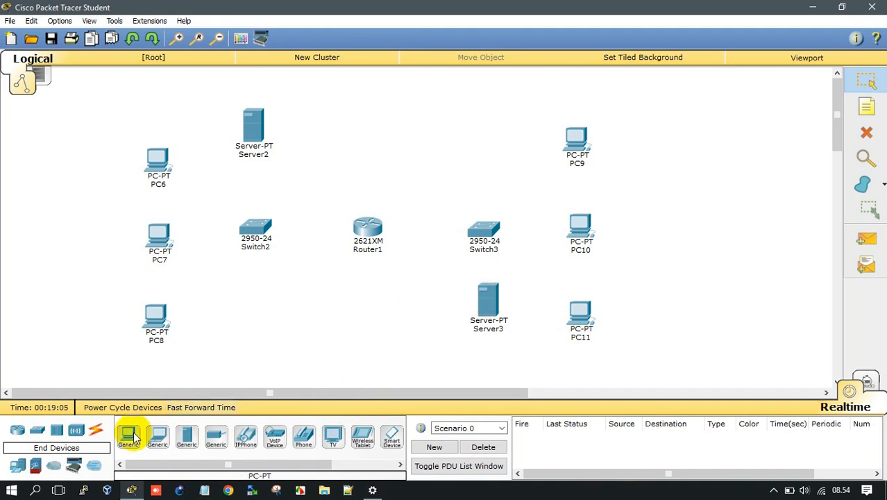
Cable PC6, PC7 and PC8 to Switch2 using the automatically chosen connection type.
{"action": "left_click", "coordinate": [94, 431]}
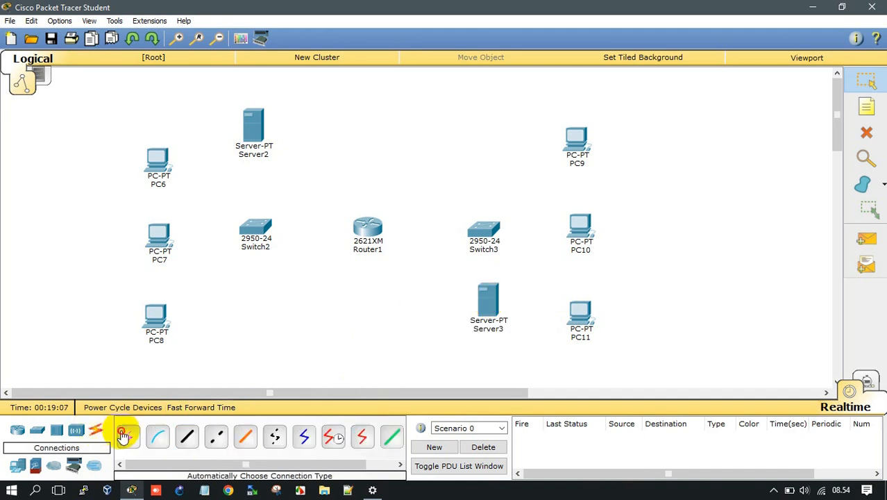
{"action": "left_click", "coordinate": [128, 436]}
{"action": "left_click", "coordinate": [159, 165]}
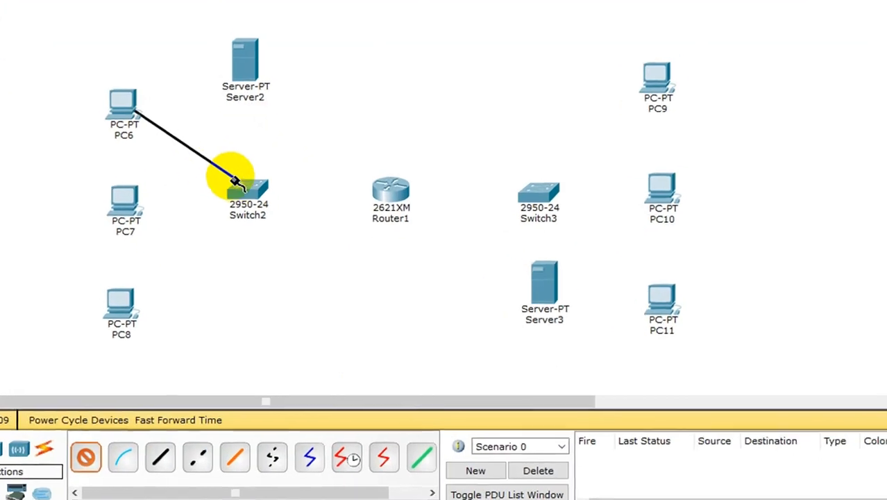
{"action": "left_click", "coordinate": [251, 227]}
{"action": "left_click", "coordinate": [80, 459]}
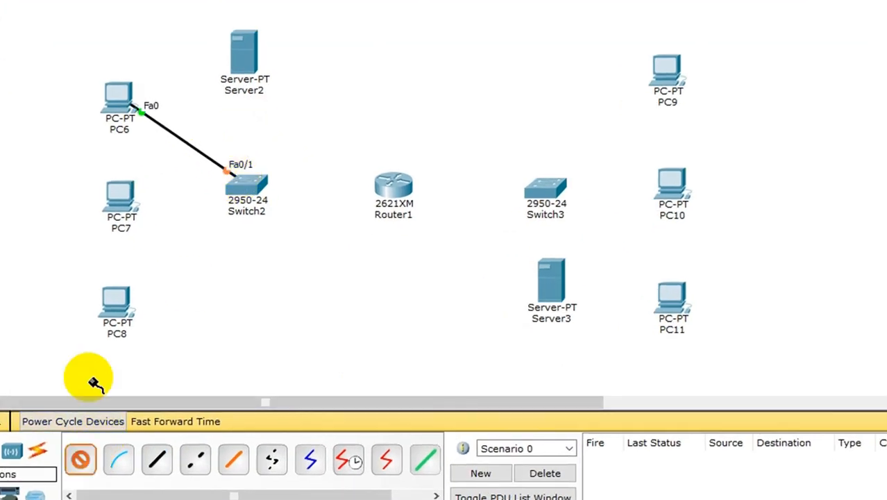
{"action": "left_click", "coordinate": [115, 208]}
{"action": "left_click", "coordinate": [229, 195]}
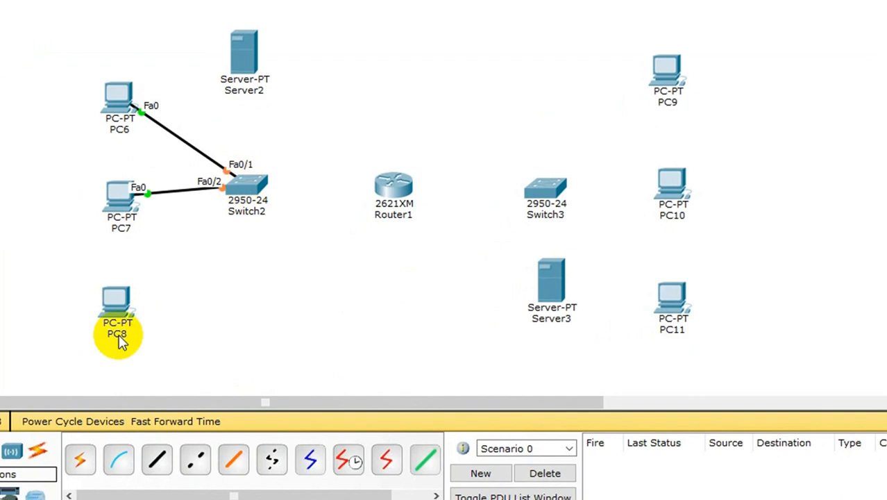
{"action": "left_click", "coordinate": [81, 461]}
{"action": "left_click", "coordinate": [111, 298]}
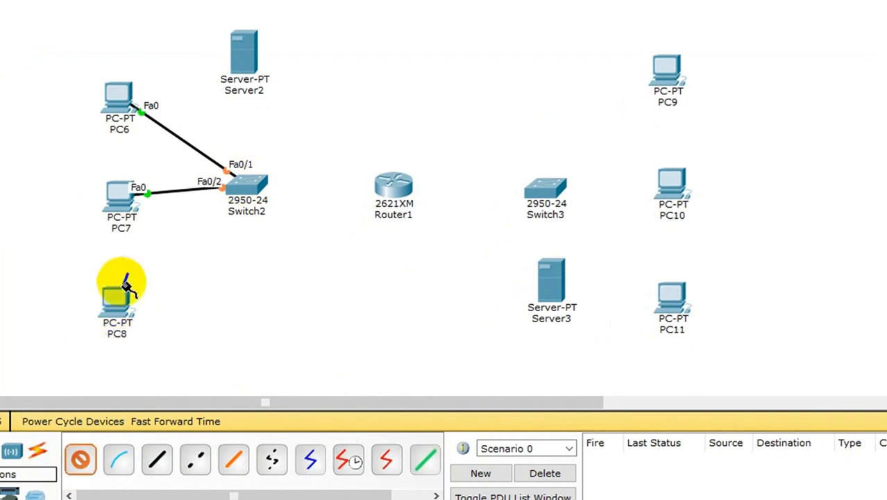
{"action": "left_click", "coordinate": [238, 192]}
Cable the server above Switch2 to that switch with an automatically chosen connection.
{"action": "left_click", "coordinate": [80, 459]}
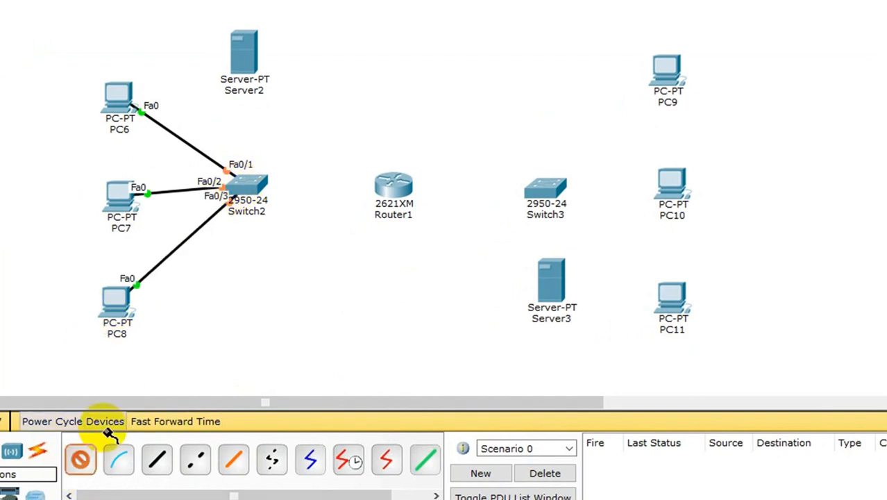
{"action": "left_click", "coordinate": [250, 63]}
{"action": "left_click", "coordinate": [243, 177]}
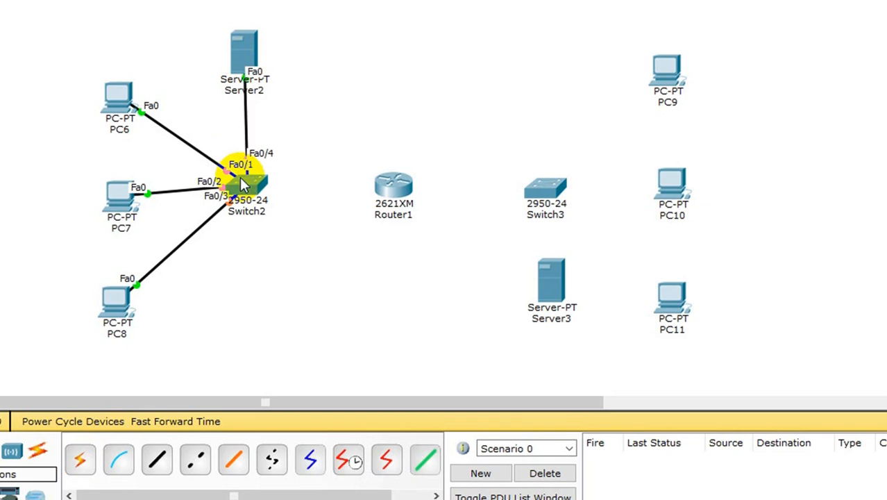
Cable the router to Switch2 and to Switch3 with automatically chosen connections.
{"action": "left_click", "coordinate": [89, 458]}
{"action": "left_click", "coordinate": [260, 182]}
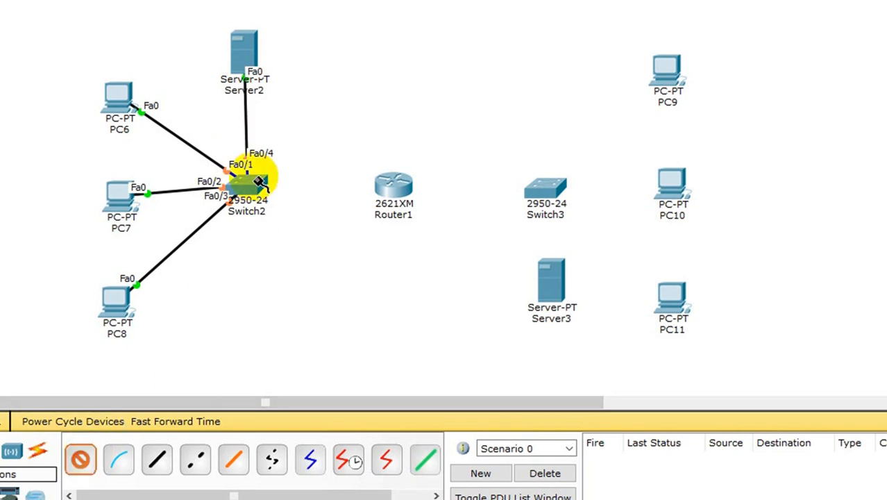
{"action": "left_click", "coordinate": [383, 183]}
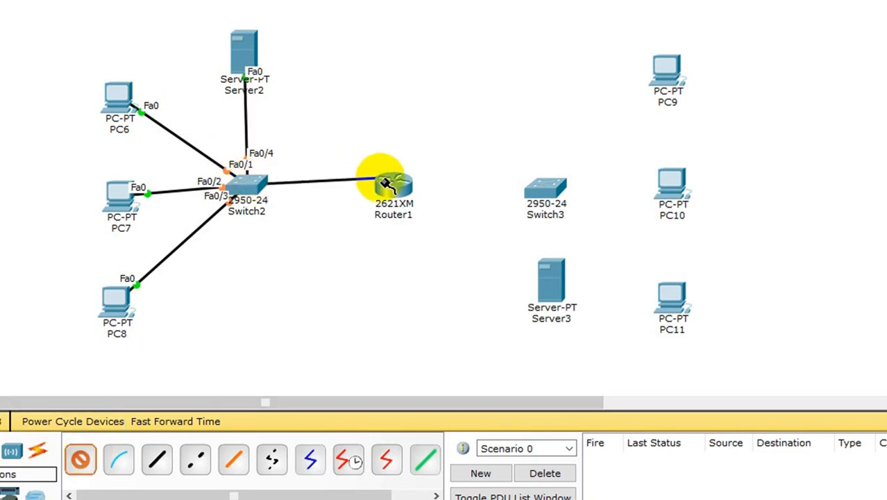
{"action": "left_click", "coordinate": [78, 459]}
{"action": "left_click", "coordinate": [385, 186]}
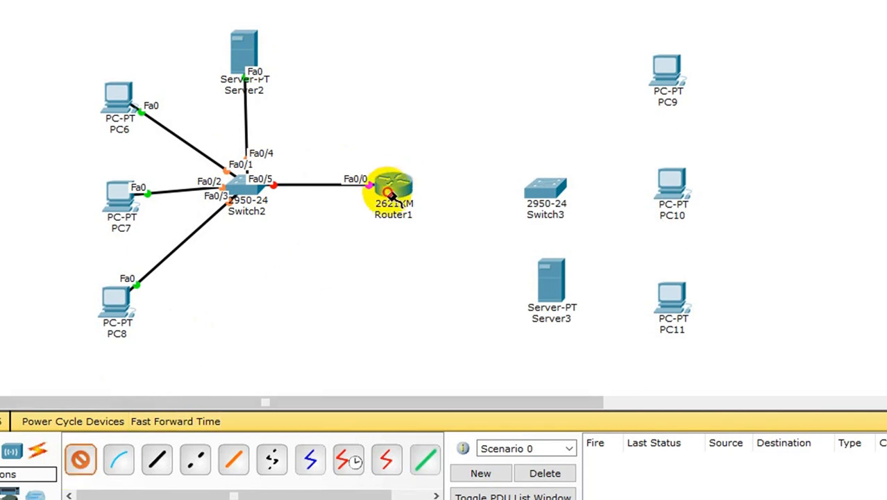
{"action": "left_click", "coordinate": [558, 189]}
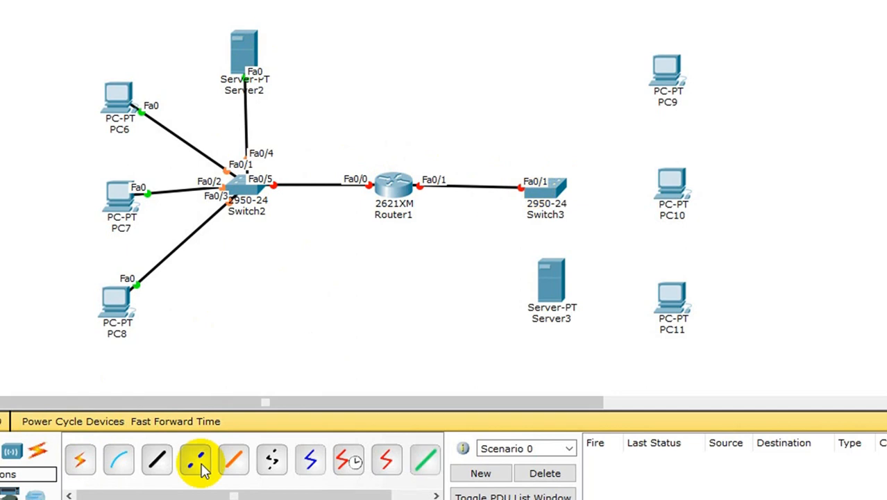
Cable Switch3 to the server below it using an automatically chosen connection.
{"action": "left_click", "coordinate": [82, 460]}
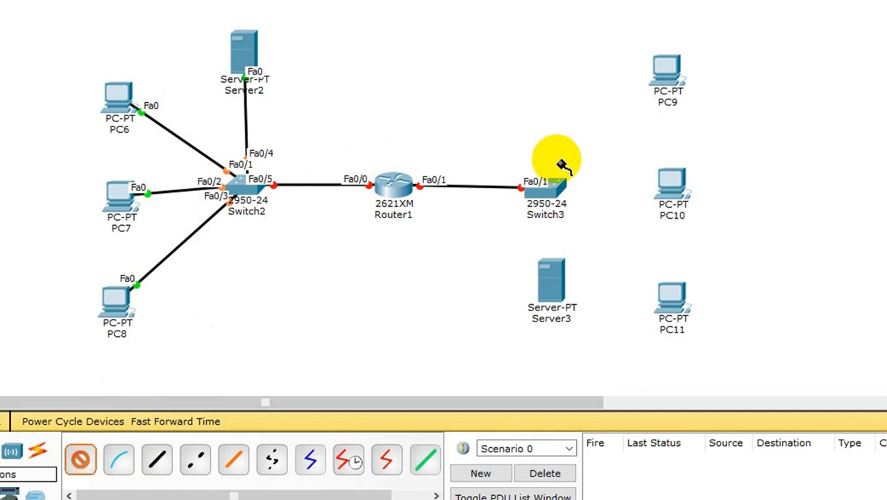
{"action": "left_click", "coordinate": [551, 186]}
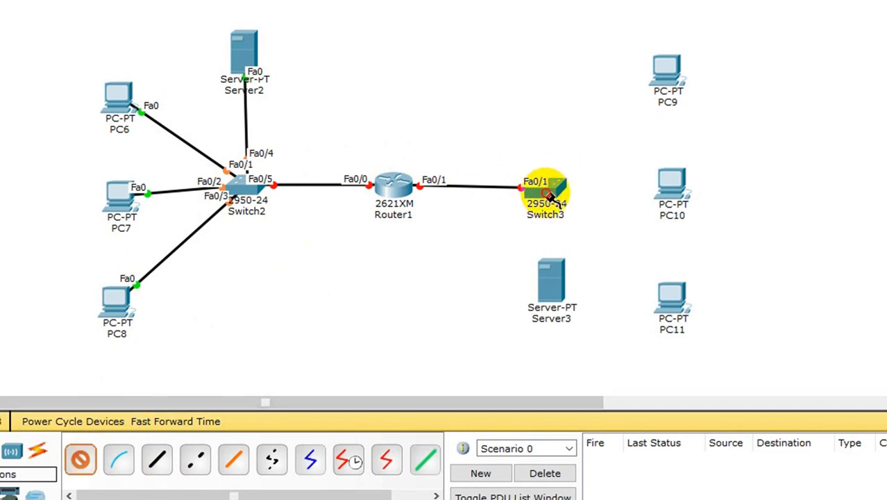
{"action": "left_click", "coordinate": [556, 279]}
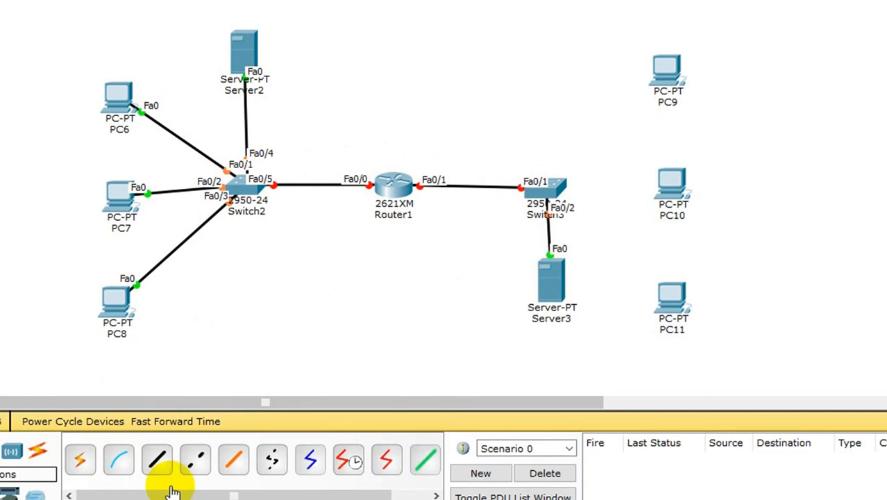
Cable PC9, PC10 and PC11 to Switch3 with automatically chosen connections.
{"action": "left_click", "coordinate": [78, 461]}
{"action": "left_click", "coordinate": [553, 184]}
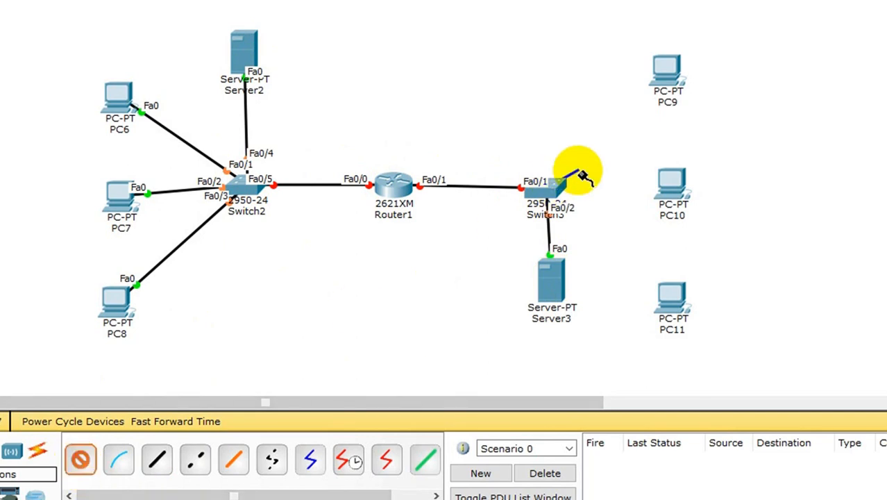
{"action": "left_click", "coordinate": [666, 82]}
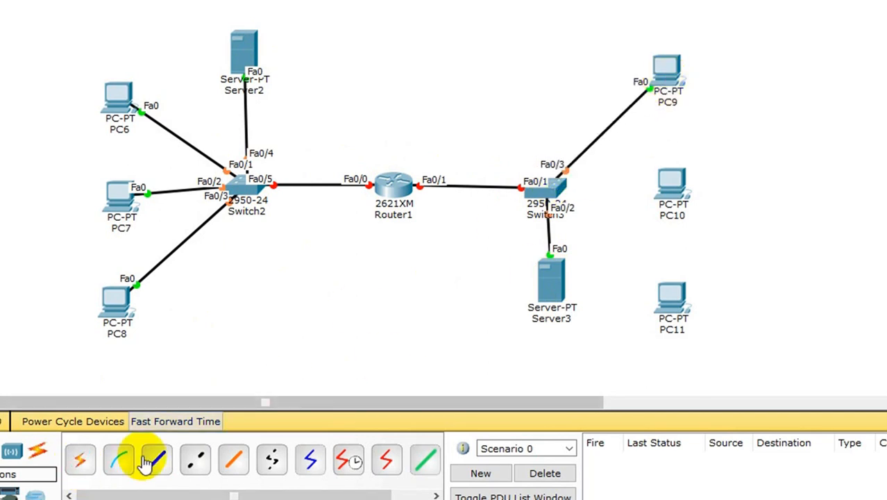
{"action": "left_click", "coordinate": [80, 461]}
{"action": "left_click", "coordinate": [80, 459]}
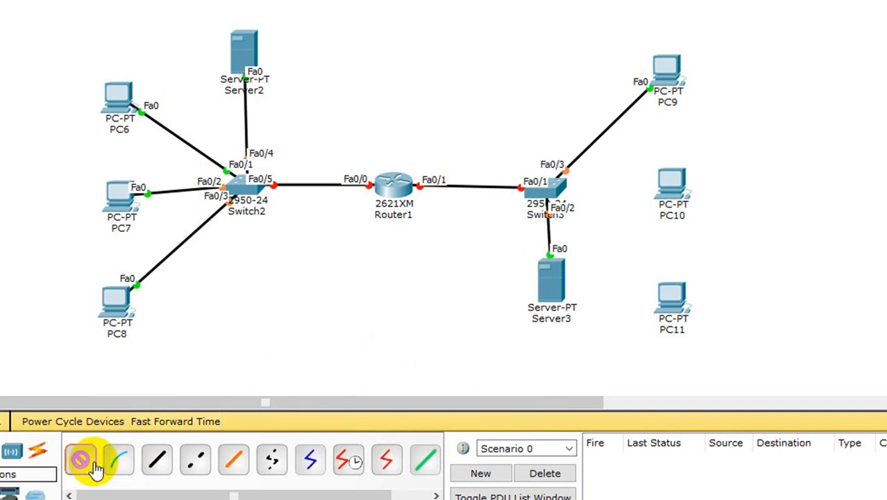
{"action": "left_click", "coordinate": [546, 189]}
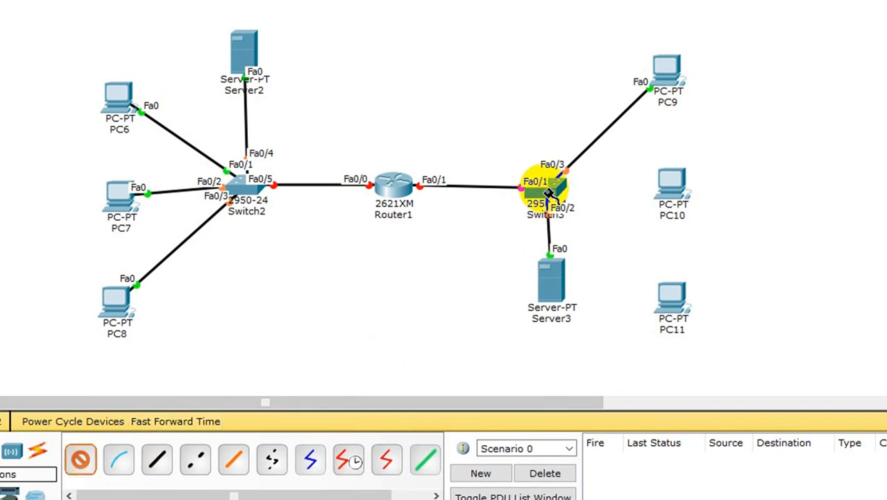
{"action": "left_click", "coordinate": [670, 186]}
{"action": "left_click", "coordinate": [80, 459]}
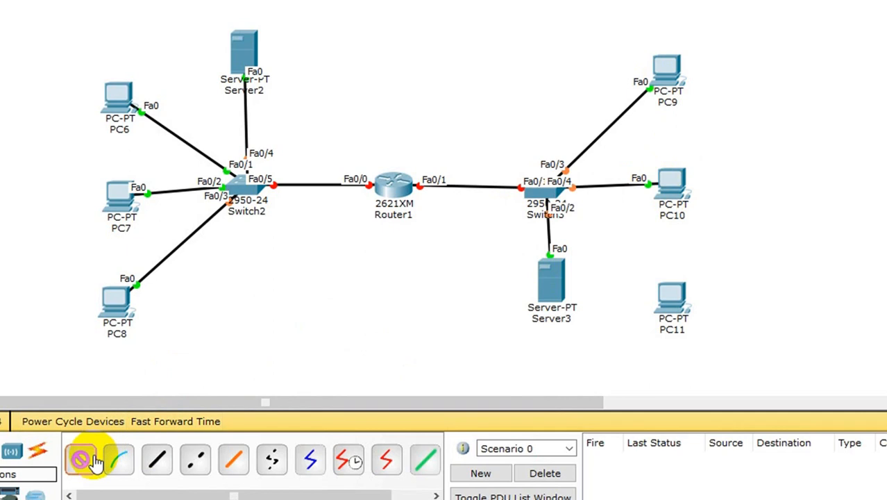
{"action": "left_click", "coordinate": [549, 195]}
{"action": "left_click", "coordinate": [676, 299]}
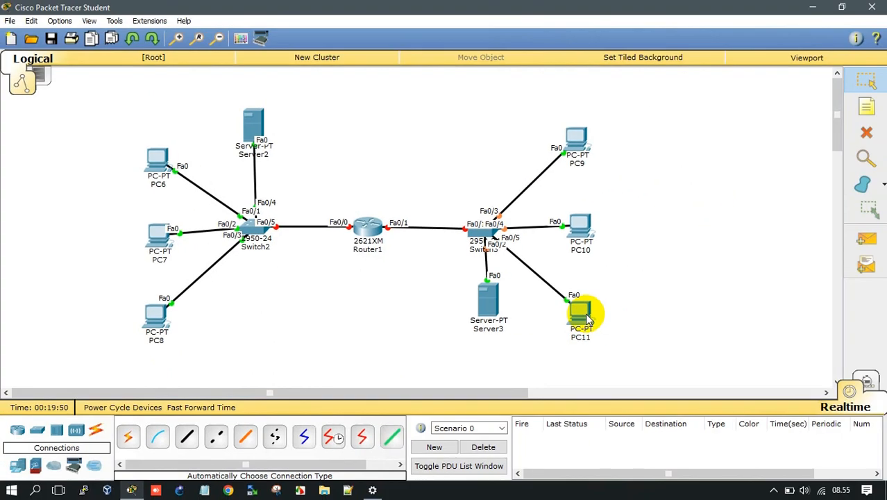
Place a text note reading 192.168.1.2/24 below Server3.
{"action": "left_click", "coordinate": [867, 108]}
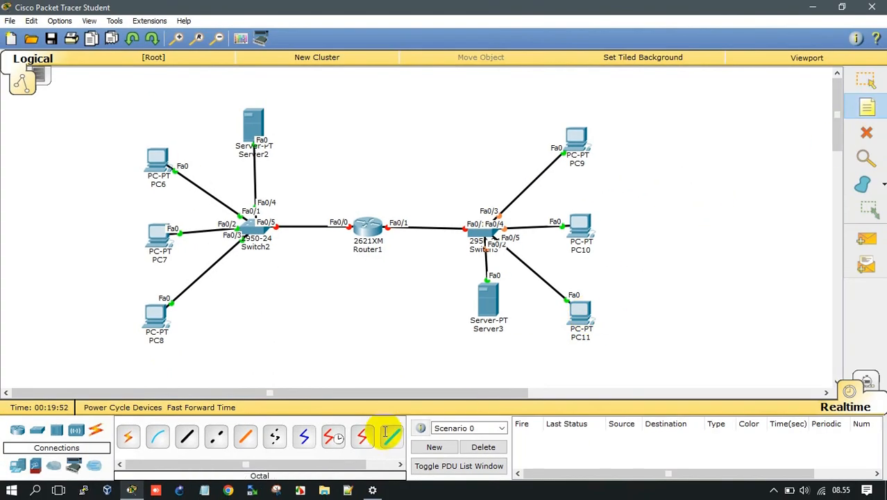
{"action": "left_click", "coordinate": [448, 340]}
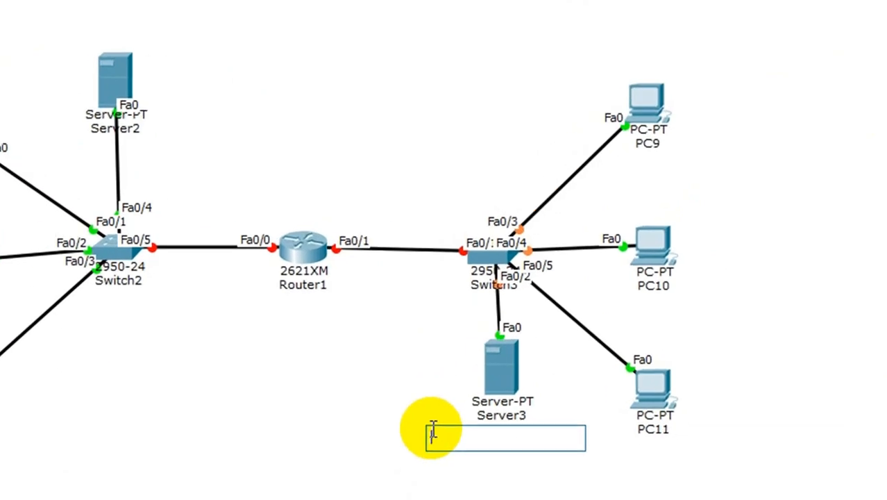
{"action": "type", "text": "192.1"}
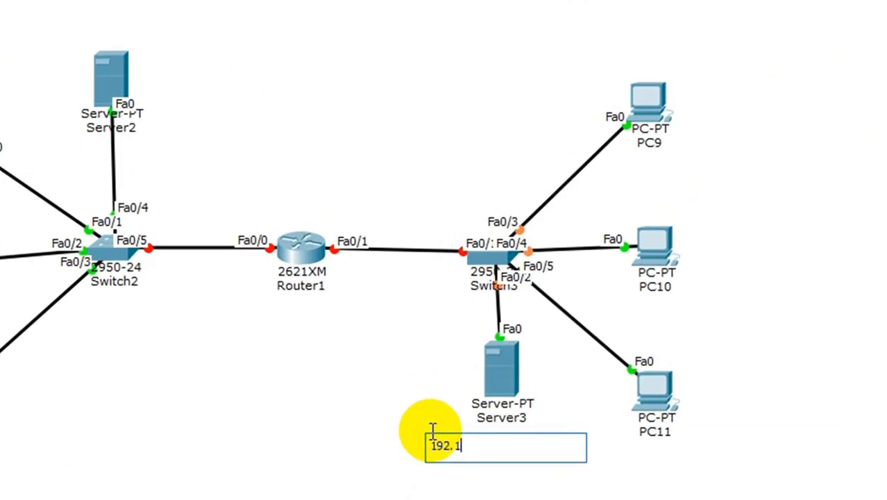
{"action": "type", "text": "68.1.2/24"}
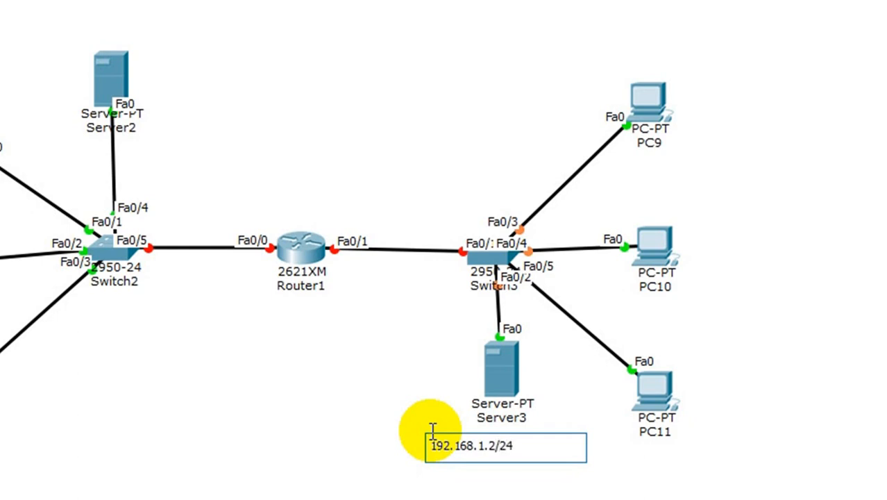
Reuse the copied note text to label the router 192.168.1.1/24 on its Switch3 side and 192.168.2.1/25 on its Switch2 side.
{"action": "key", "text": "ctrl+a"}
{"action": "key", "text": "ctrl+c"}
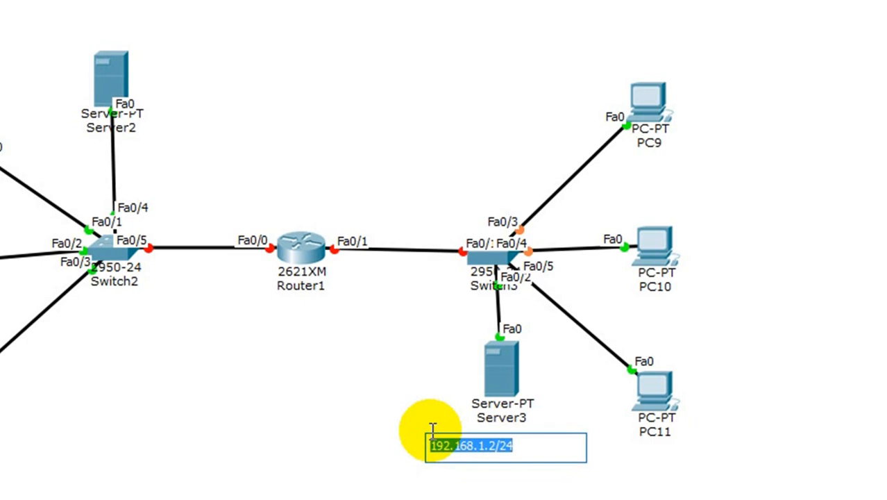
{"action": "left_click", "coordinate": [318, 309]}
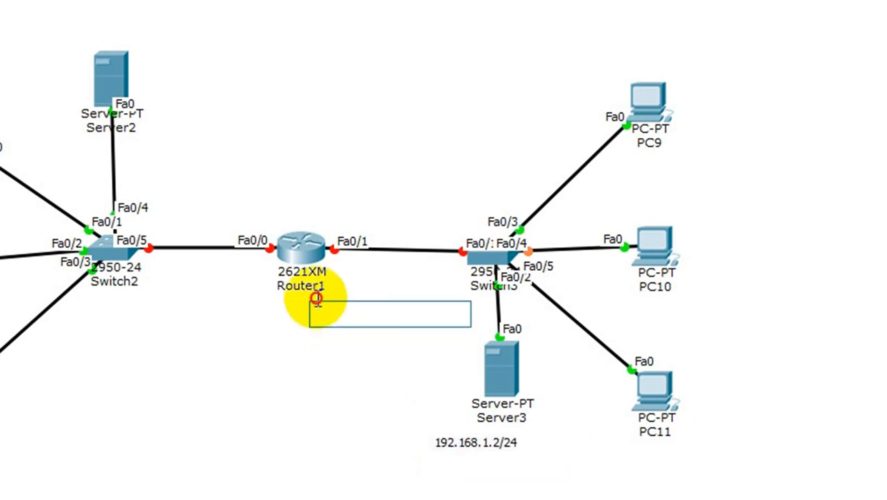
{"action": "key", "text": "ctrl+v"}
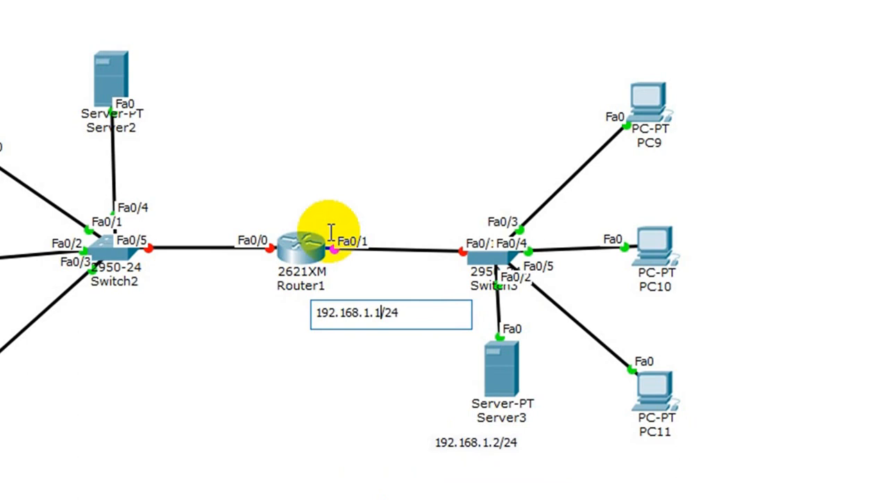
{"action": "left_click", "coordinate": [215, 201]}
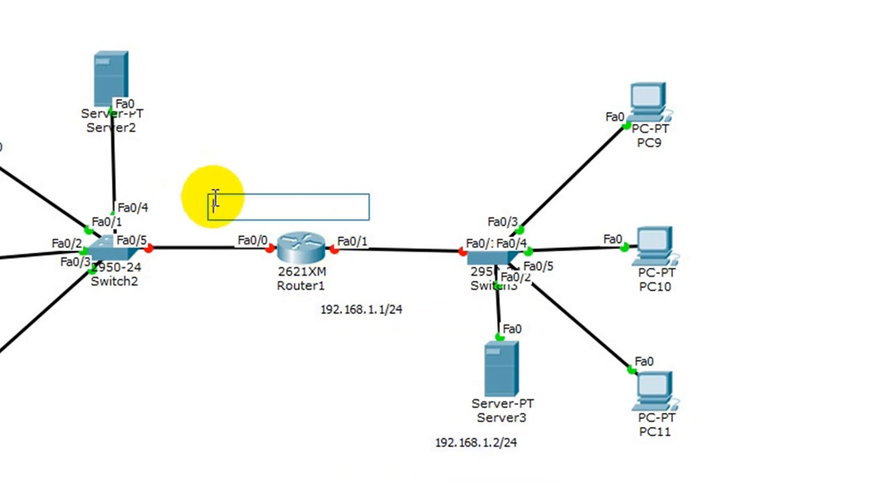
{"action": "key", "text": "ctrl+v"}
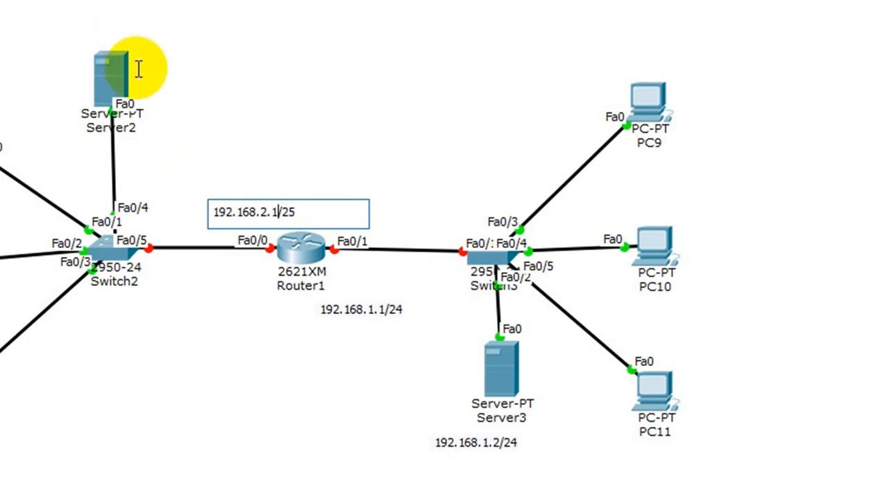
Place a note reading 192.168.2.2/25 above Server2 and leave note placement.
{"action": "left_click", "coordinate": [90, 23]}
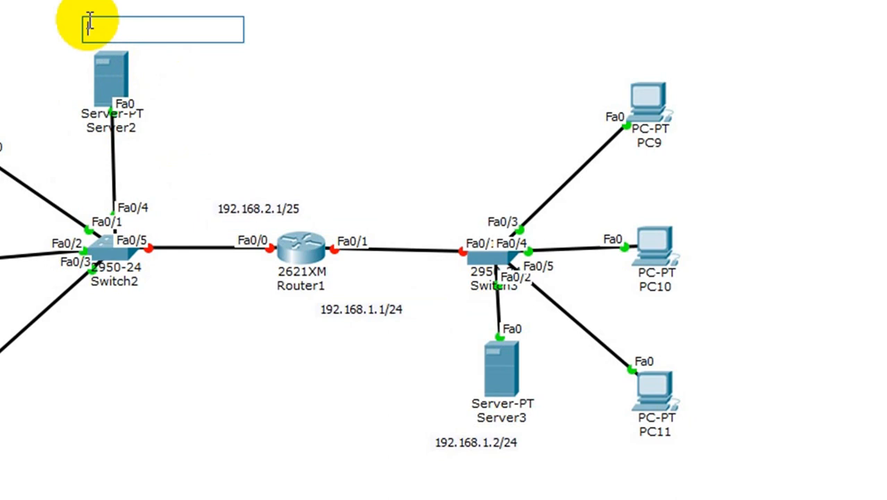
{"action": "type", "text": "192.168.1.2/24"}
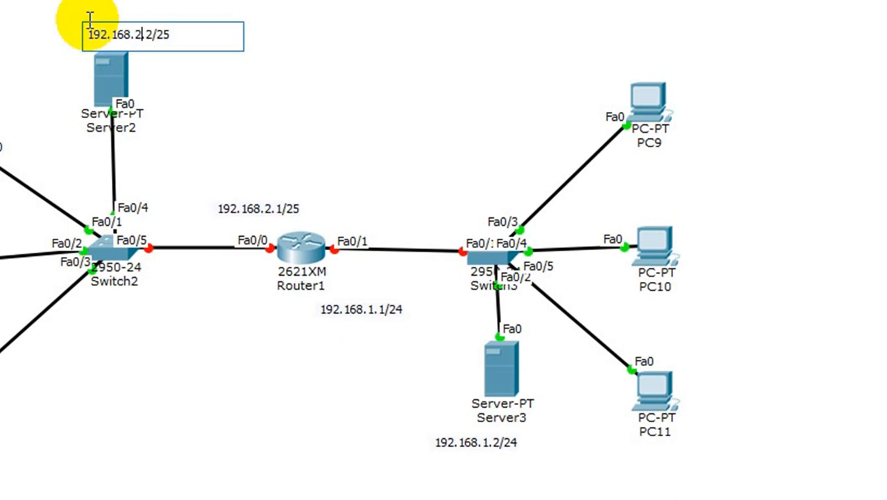
{"action": "key", "text": "Escape"}
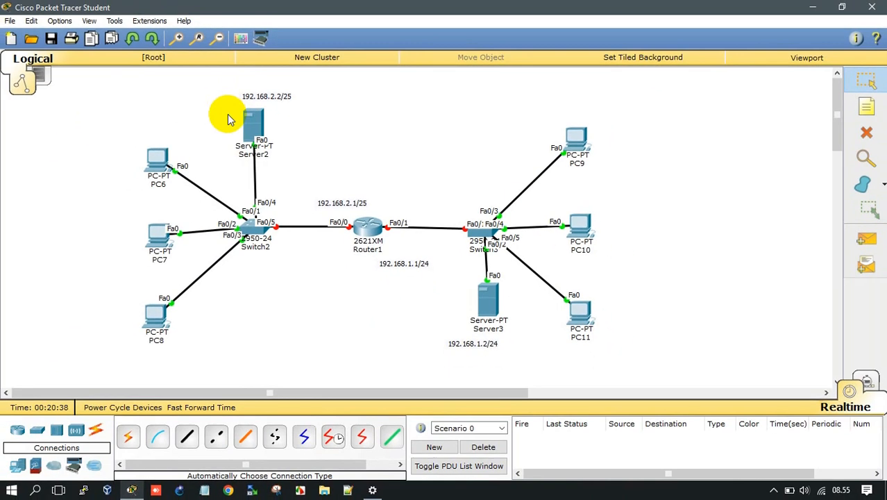
Open Server3's IP Configuration and move its window aside so the server's address note can be seen.
{"action": "left_click", "coordinate": [489, 301]}
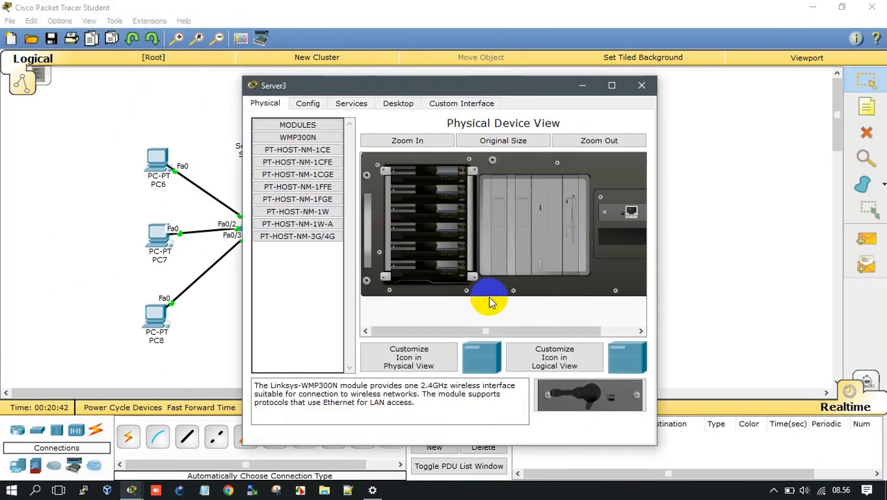
{"action": "left_click", "coordinate": [400, 103]}
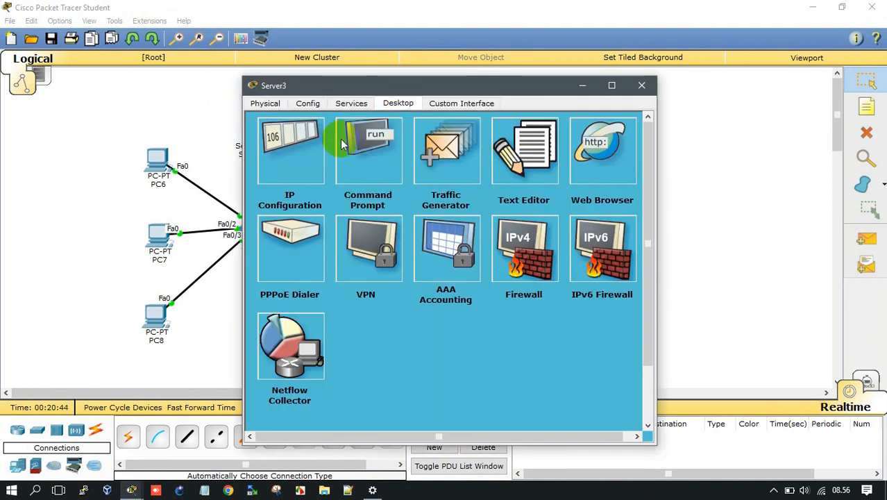
{"action": "left_click", "coordinate": [278, 155]}
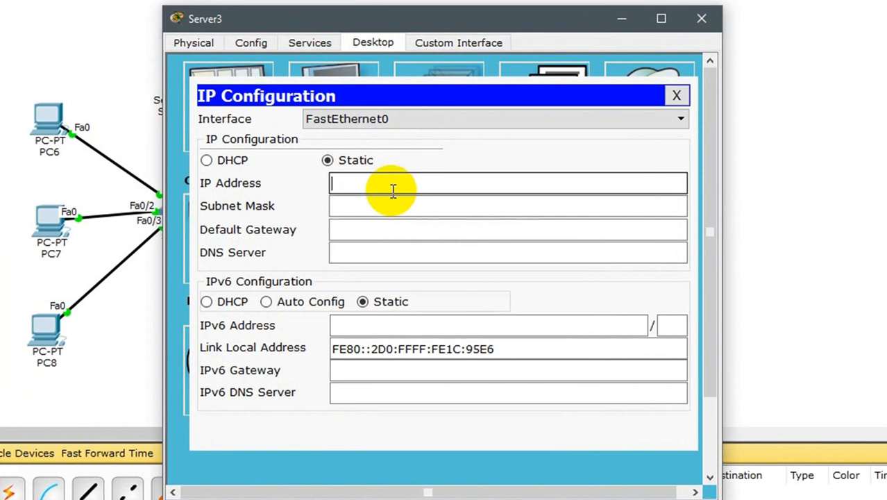
{"action": "left_click", "coordinate": [353, 18]}
{"action": "left_click_drag", "start_coordinate": [353, 19], "coordinate": [71, 0]}
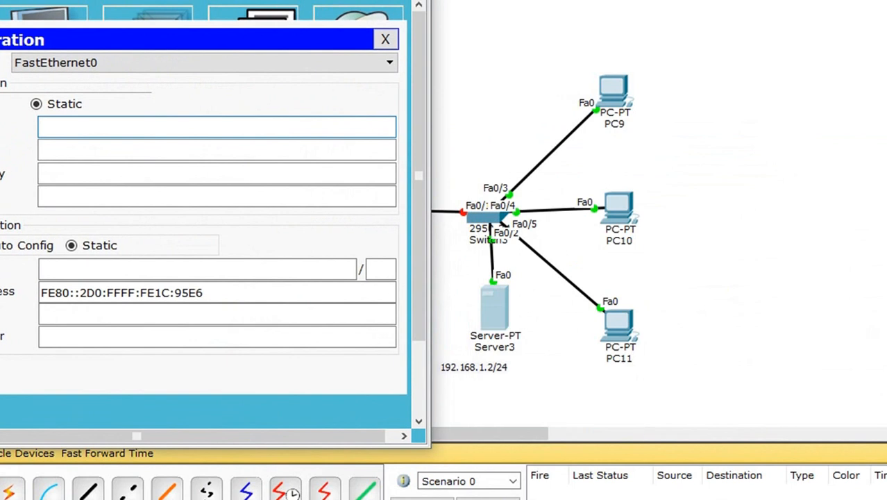
Copy the address text from the note below Server3 and return to that server's IP Configuration.
{"action": "double_click", "coordinate": [501, 370]}
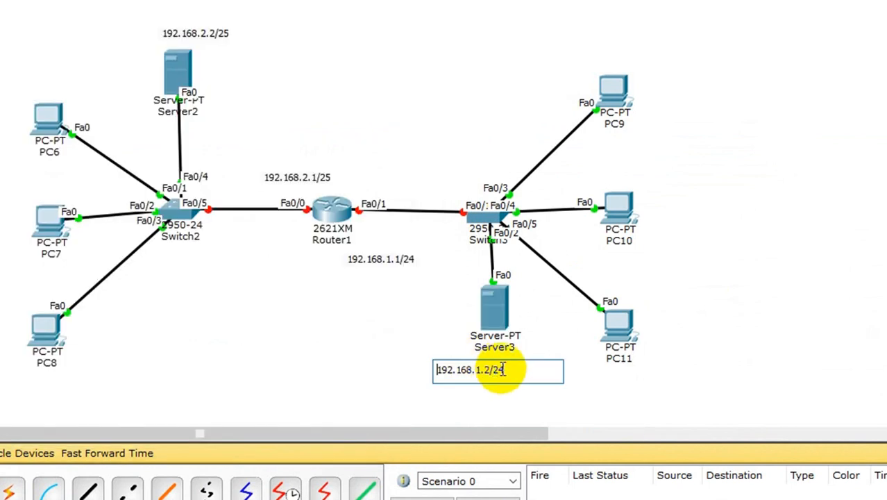
{"action": "left_click", "coordinate": [526, 369]}
{"action": "left_click_drag", "start_coordinate": [524, 369], "coordinate": [428, 362]}
{"action": "key", "text": "ctrl+c"}
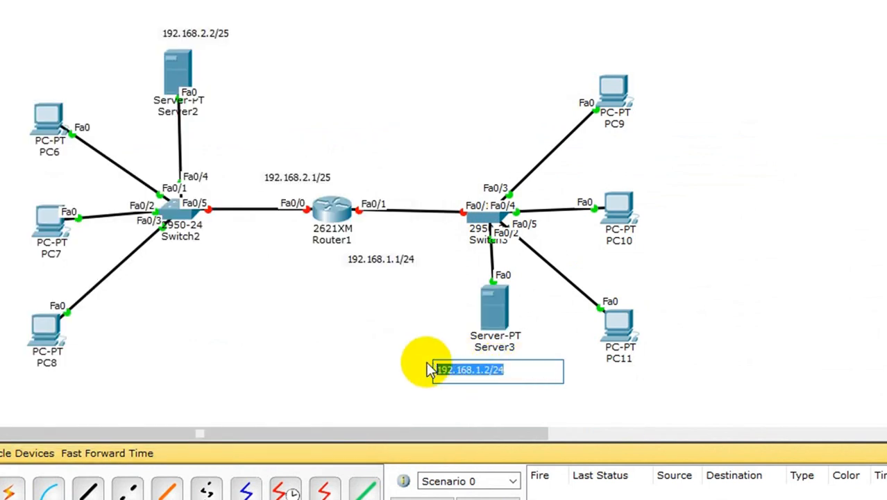
{"action": "left_click", "coordinate": [425, 341]}
{"action": "left_click", "coordinate": [517, 319]}
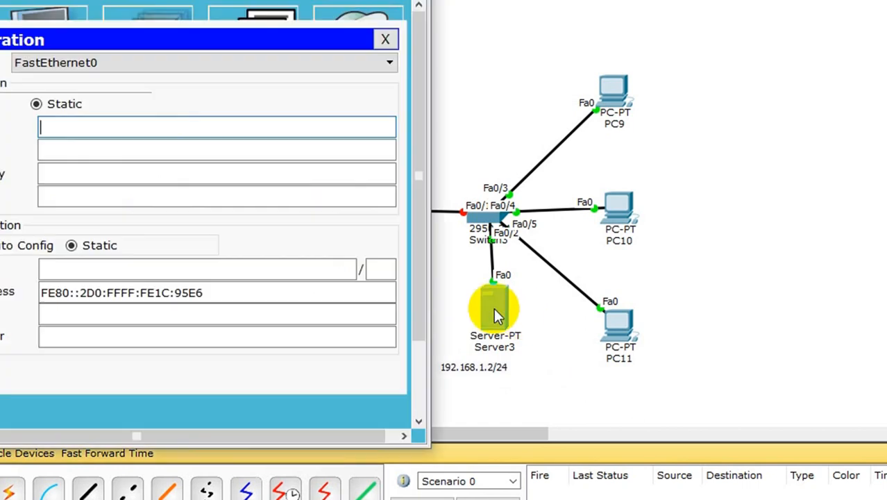
Set Server3's static IP address to 192.168.1.2 with subnet mask 255.255.255.0.
{"action": "left_click", "coordinate": [70, 127]}
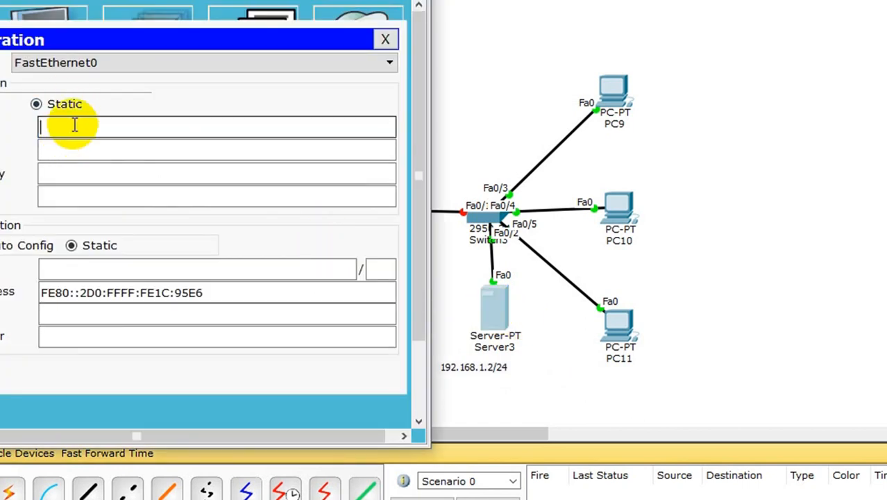
{"action": "key", "text": "ctrl+v"}
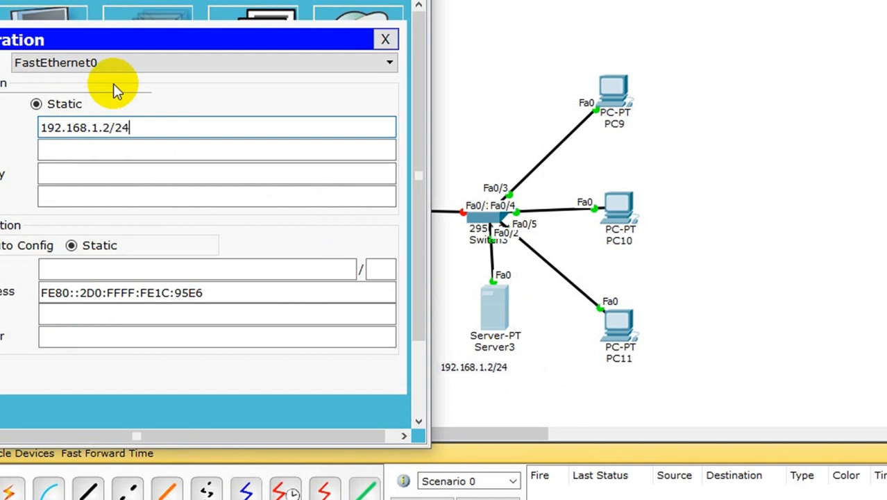
{"action": "key", "text": "BackSpace"}
{"action": "key", "text": "BackSpace"}
{"action": "key", "text": "BackSpace"}
{"action": "type", "text": "`"}
{"action": "key", "text": "BackSpace"}
{"action": "key", "text": "Tab"}
{"action": "key", "text": "End"}
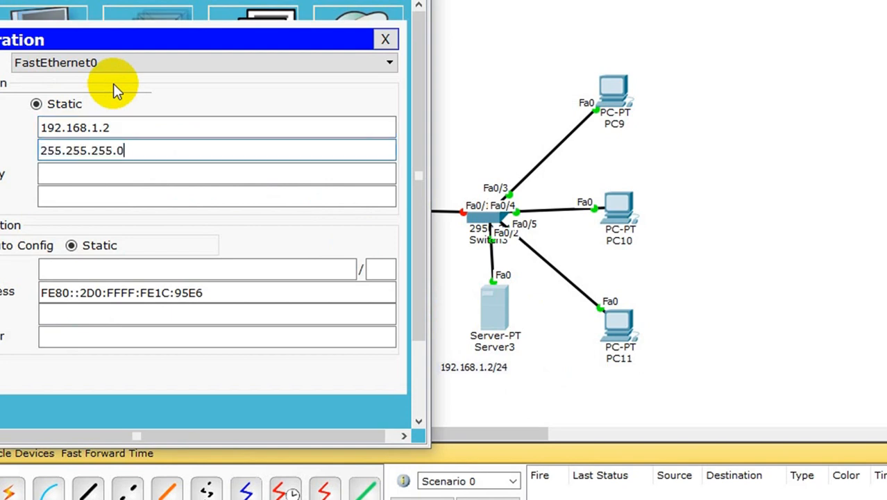
Set Server3's default gateway to 192.168.1.1 and check it against the router's address note.
{"action": "key", "text": "Tab"}
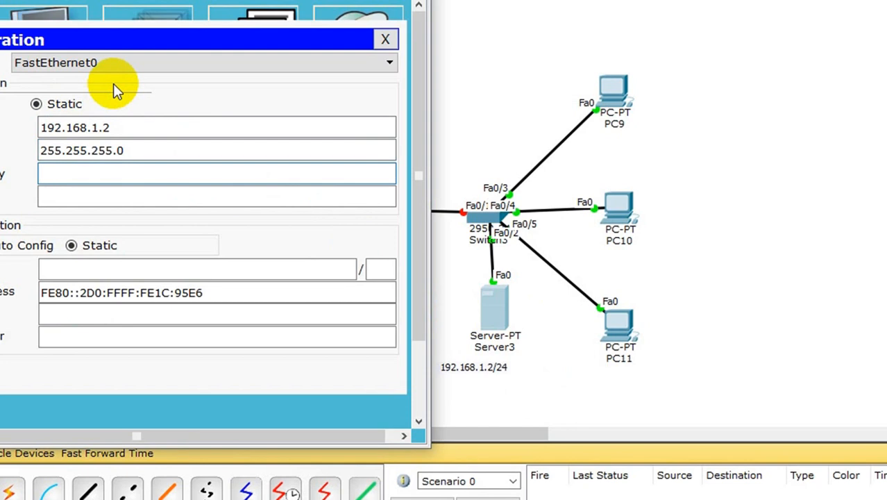
{"action": "key", "text": "ctrl+v"}
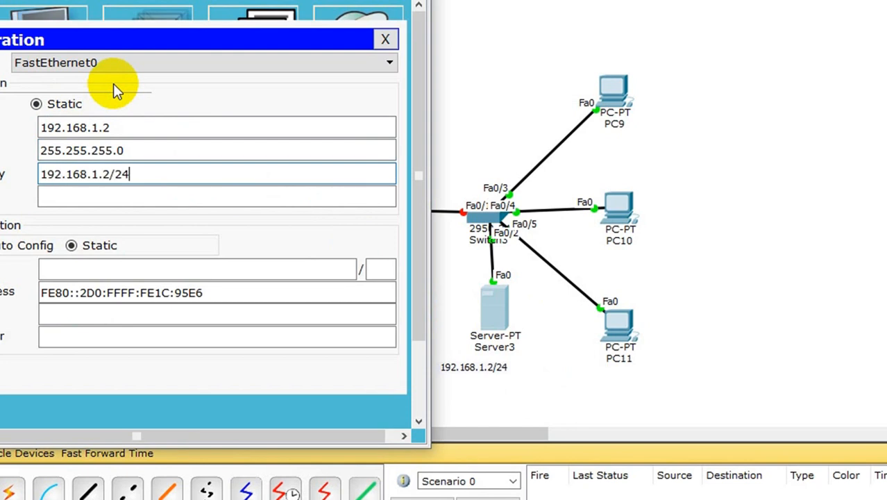
{"action": "key", "text": "BackSpace"}
{"action": "key", "text": "BackSpace"}
{"action": "key", "text": "BackSpace"}
{"action": "key", "text": "BackSpace"}
{"action": "key", "text": "BackSpace"}
{"action": "type", "text": ".1"}
{"action": "left_click", "coordinate": [467, 130]}
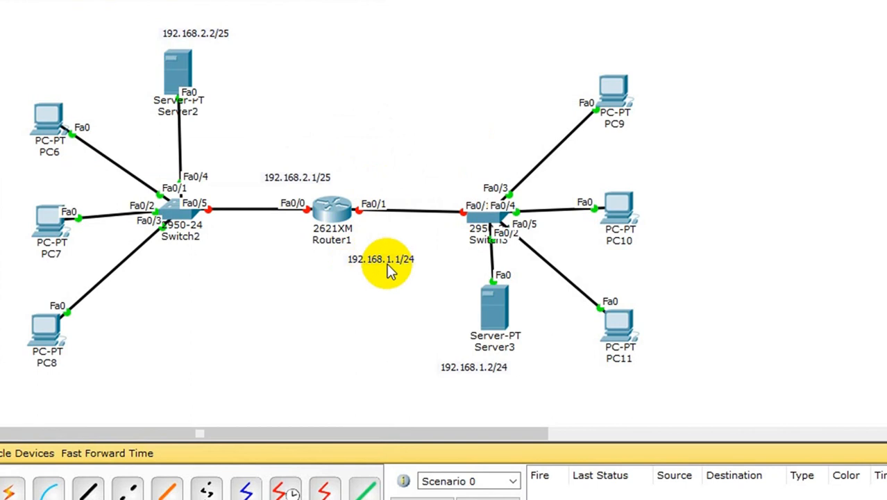
{"action": "left_click", "coordinate": [485, 310]}
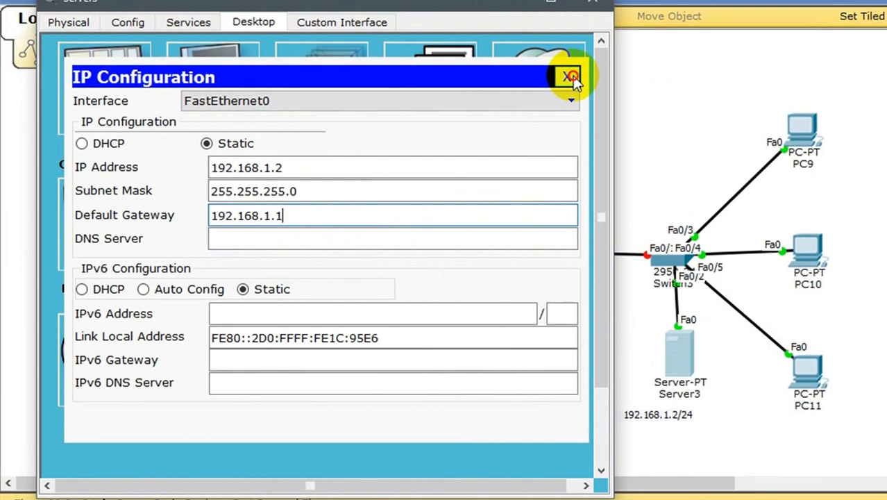
Turn on Server3's DHCP service for FastEthernet0 and select the serverPool entry for editing.
{"action": "left_click", "coordinate": [385, 39]}
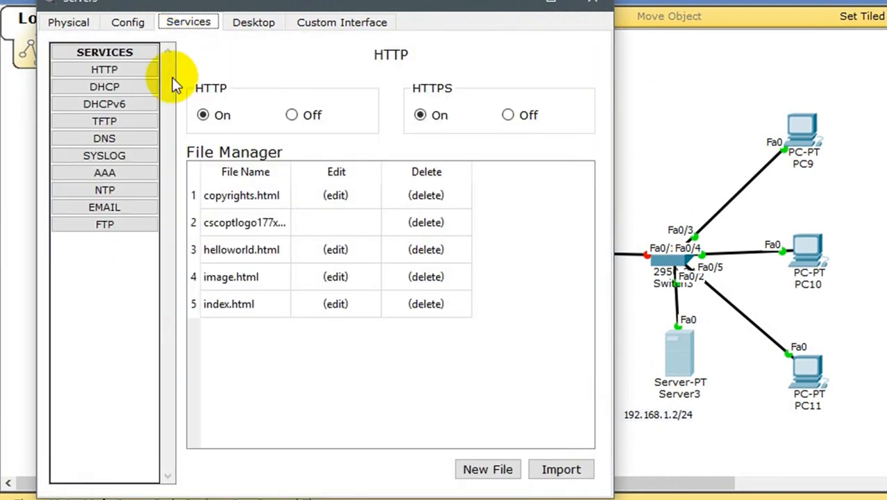
{"action": "left_click", "coordinate": [106, 88]}
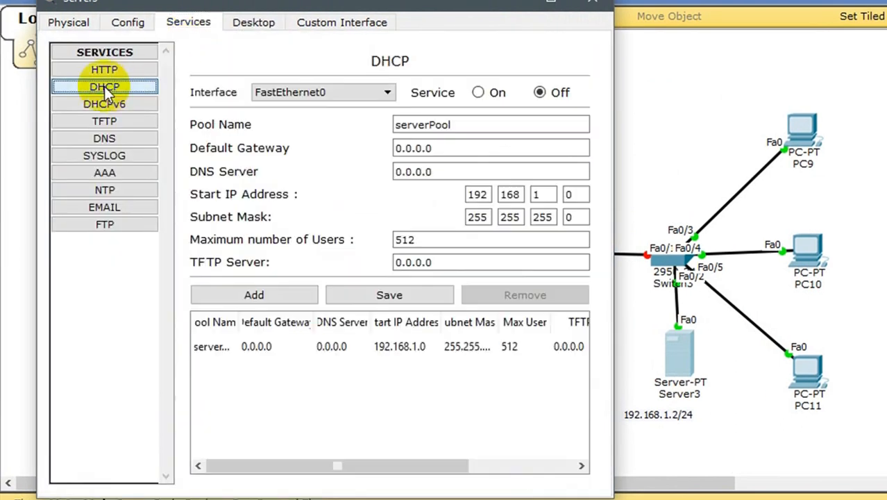
{"action": "left_click", "coordinate": [479, 93]}
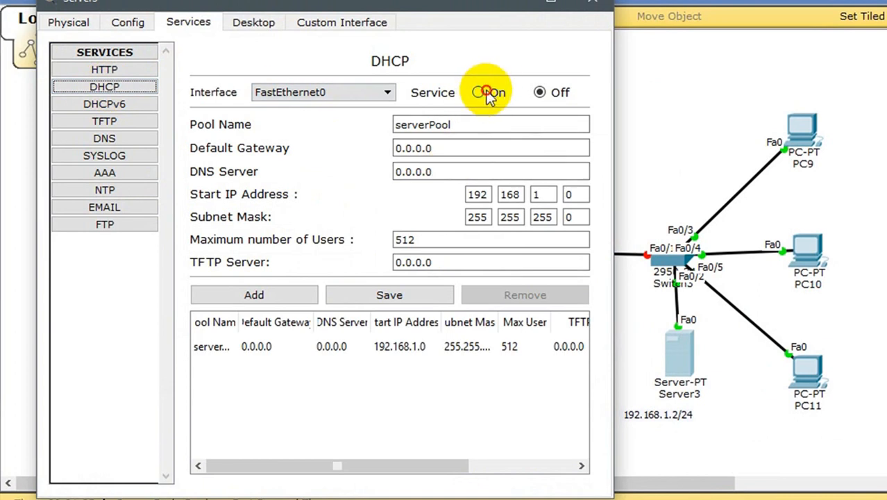
{"action": "left_click", "coordinate": [394, 356]}
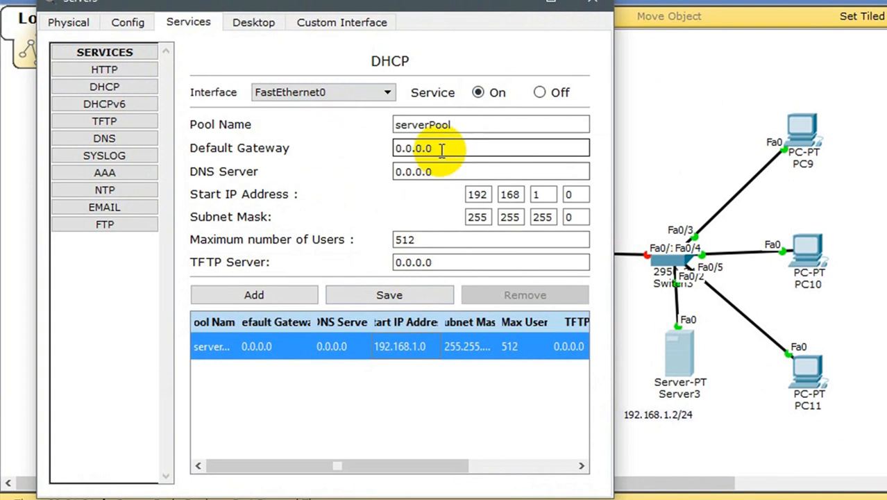
Set the default gateway of Server3's DHCP pool to 192.168.1.1.
{"action": "left_click_drag", "start_coordinate": [446, 148], "coordinate": [332, 154]}
{"action": "key", "text": "ctrl+v"}
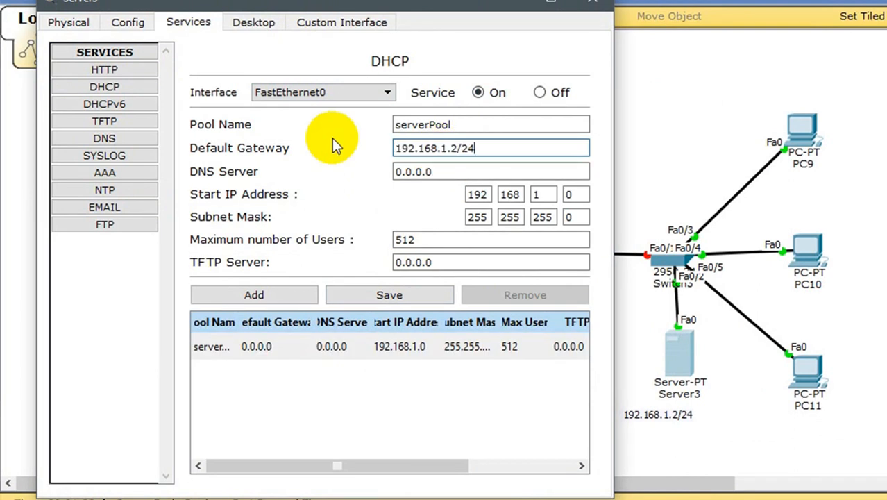
{"action": "key", "text": "BackSpace"}
{"action": "key", "text": "BackSpace"}
{"action": "key", "text": "BackSpace"}
{"action": "key", "text": "BackSpace"}
{"action": "type", "text": "1"}
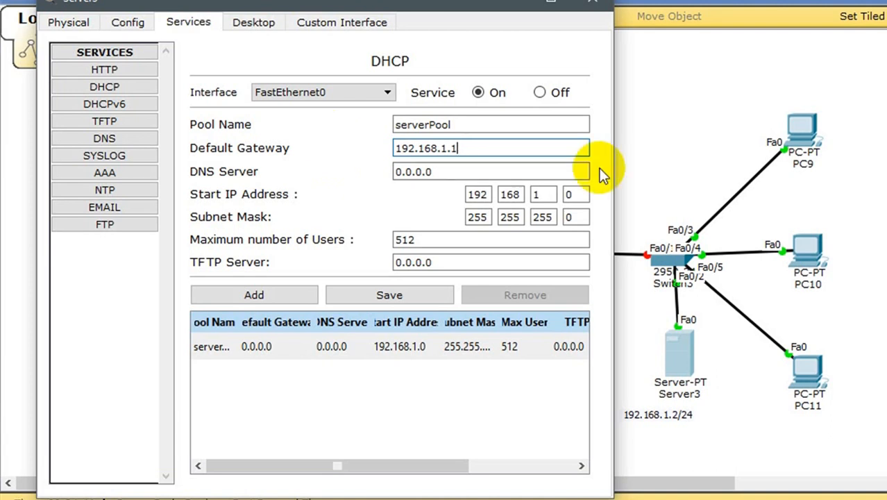
Set Server3's DHCP pool start address to 192.168.1.3, save the pool and close the server's window.
{"action": "left_click", "coordinate": [579, 194]}
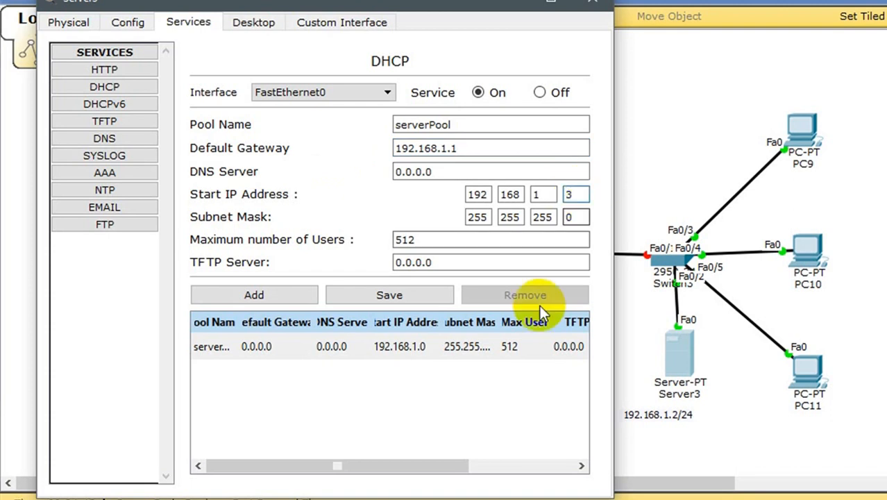
{"action": "left_click", "coordinate": [389, 297]}
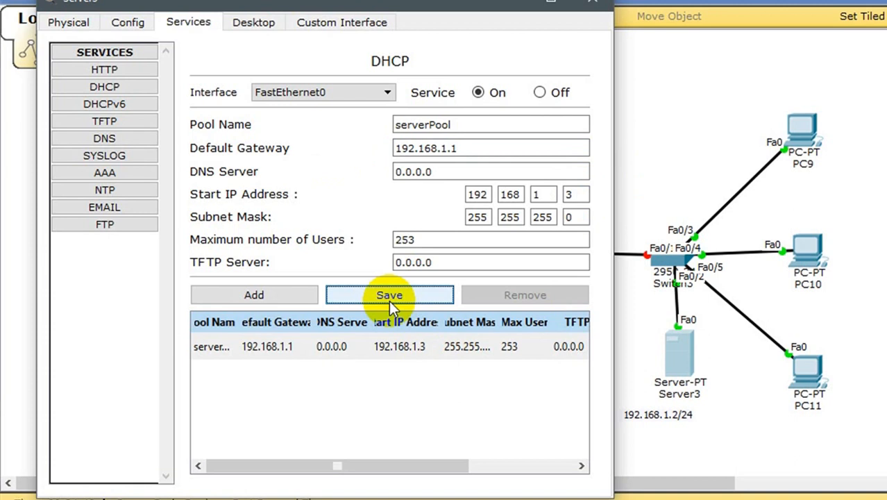
{"action": "left_click", "coordinate": [596, 3]}
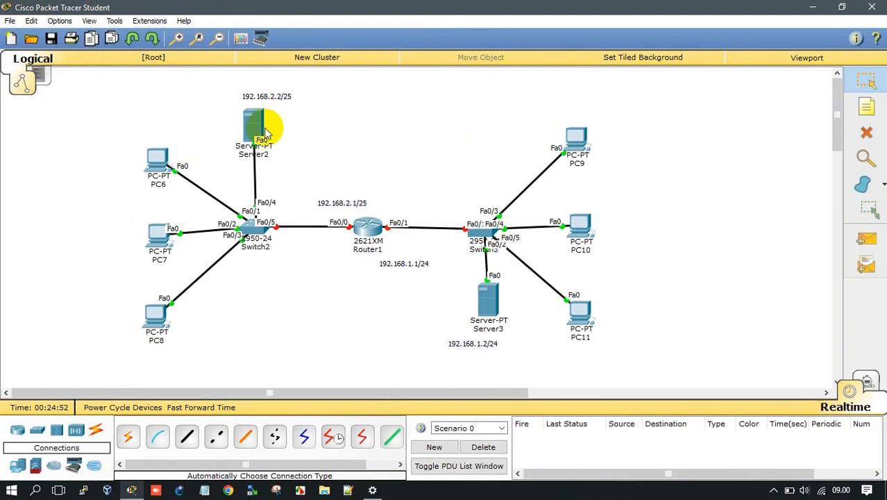
Open Server2's IP Configuration and move its window aside so the server's address note can be seen.
{"action": "mouse_move", "coordinate": [257, 132]}
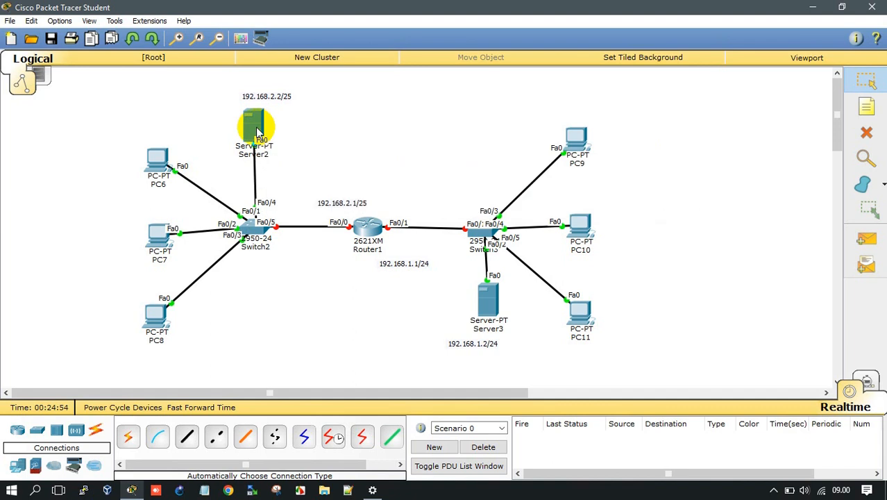
{"action": "left_click", "coordinate": [255, 127]}
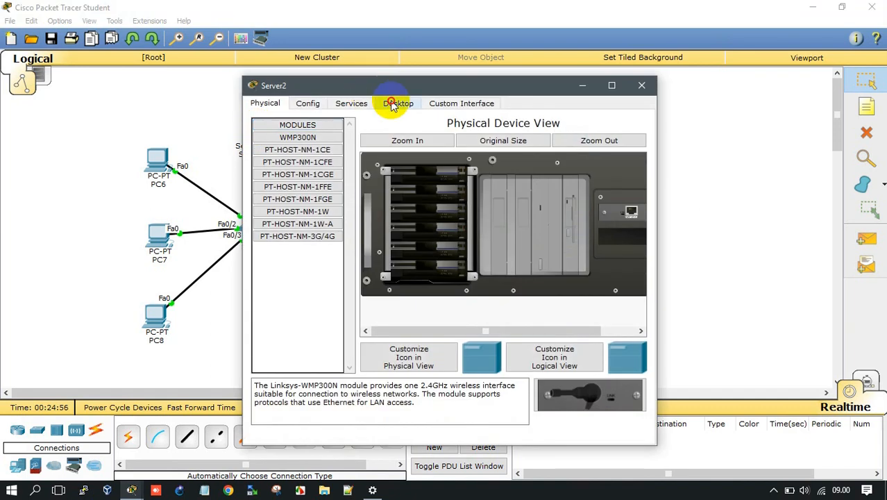
{"action": "left_click", "coordinate": [395, 103]}
{"action": "left_click", "coordinate": [262, 155]}
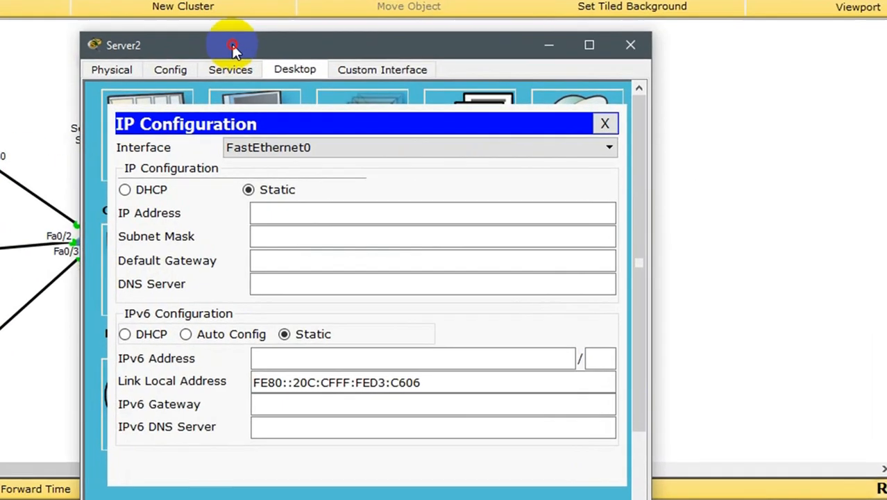
{"action": "left_click_drag", "start_coordinate": [358, 84], "coordinate": [430, 71]}
{"action": "left_click_drag", "start_coordinate": [338, 26], "coordinate": [363, 23]}
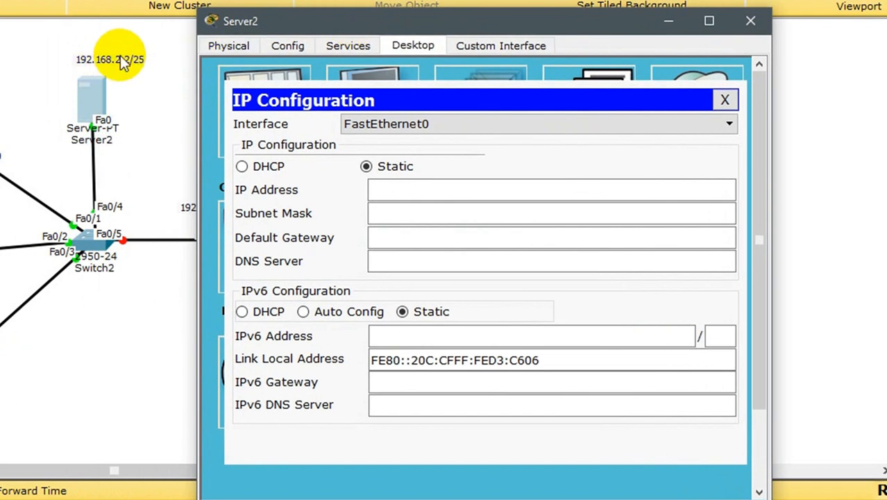
Give Server2 the static IP address 192.168.2.2, subnet mask 255.255.255.128 and its LAN's default gateway.
{"action": "left_click", "coordinate": [434, 189]}
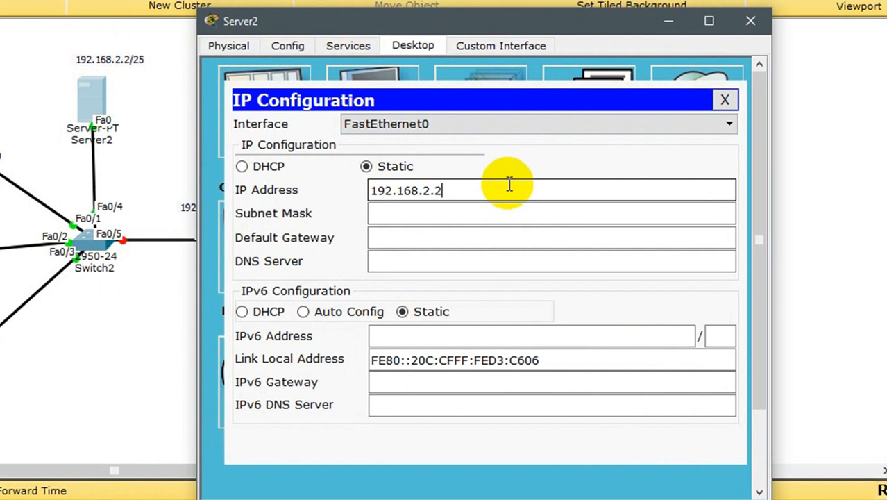
{"action": "key", "text": "Tab"}
{"action": "key", "text": "End"}
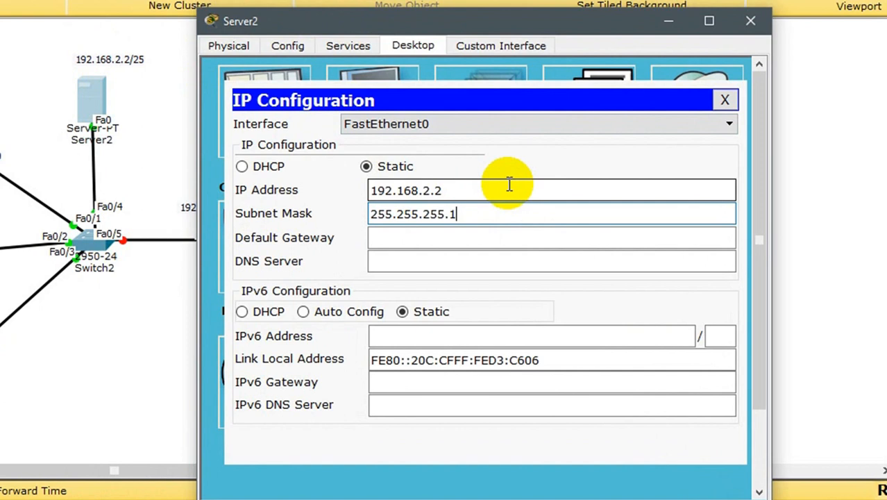
{"action": "key", "text": "Tab"}
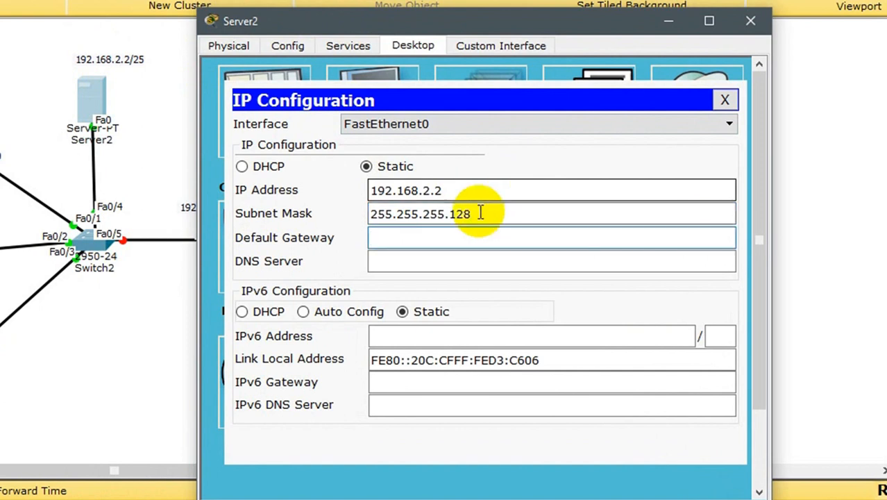
{"action": "type", "text": "192.168.1.2/24"}
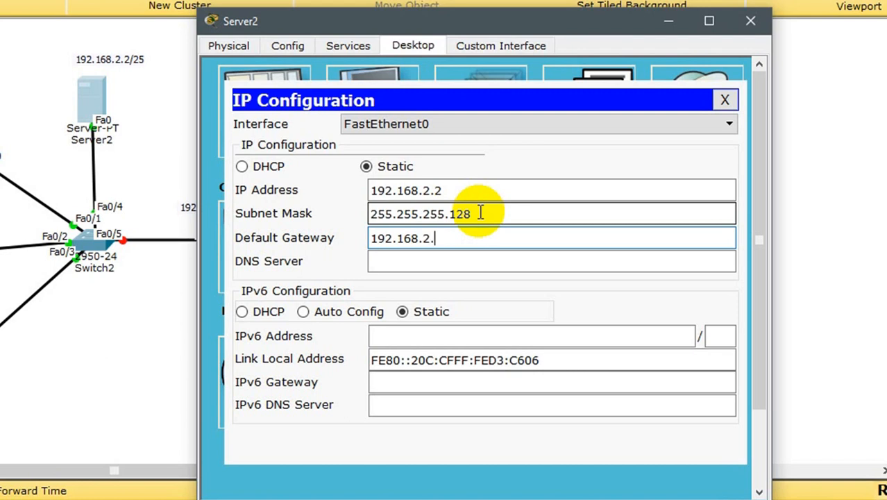
{"action": "left_click", "coordinate": [725, 100]}
Turn on Server2's DHCP service for FastEthernet0 and select the serverPool entry for editing.
{"action": "left_click", "coordinate": [337, 45]}
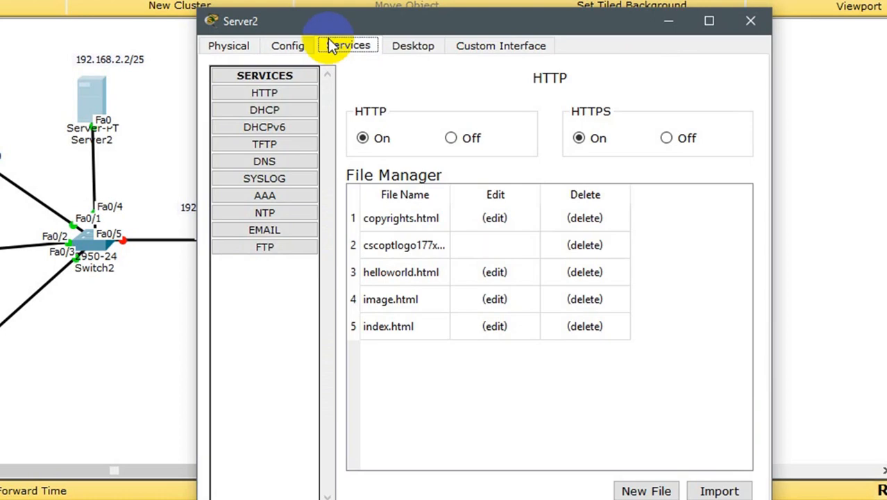
{"action": "left_click", "coordinate": [281, 114]}
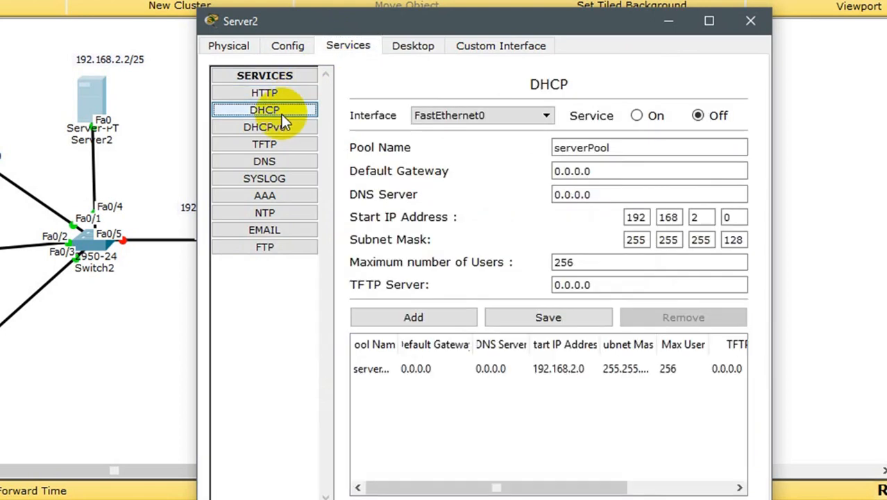
{"action": "left_click", "coordinate": [636, 116]}
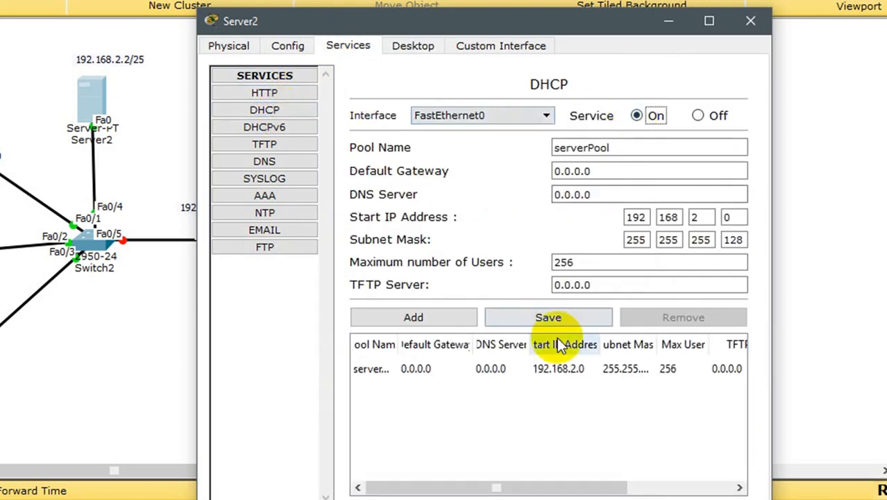
{"action": "left_click", "coordinate": [515, 370]}
Set the default gateway of Server2's DHCP pool to 192.168.2.1.
{"action": "left_click", "coordinate": [583, 171]}
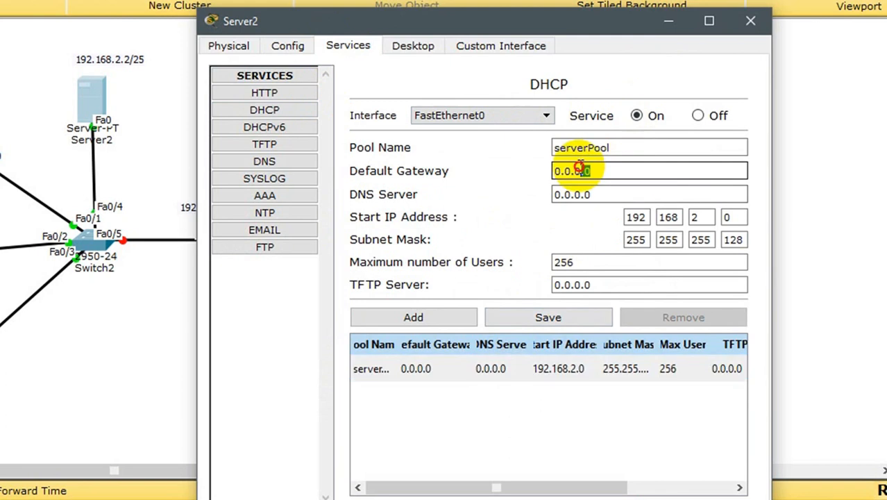
{"action": "type", "text": "192.168.1.2/24"}
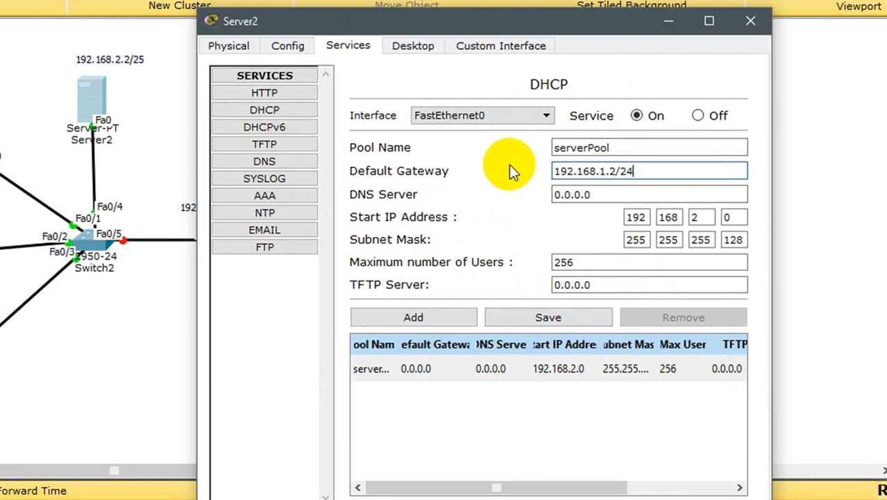
{"action": "key", "text": "BackSpace"}
{"action": "key", "text": "BackSpace"}
{"action": "key", "text": "BackSpace"}
{"action": "key", "text": "BackSpace"}
{"action": "key", "text": "BackSpace"}
{"action": "key", "text": "BackSpace"}
{"action": "type", "text": "2.1"}
Set Server2's DHCP pool start address to 192.168.2.3, save the pool and close the server's window.
{"action": "left_click", "coordinate": [740, 216]}
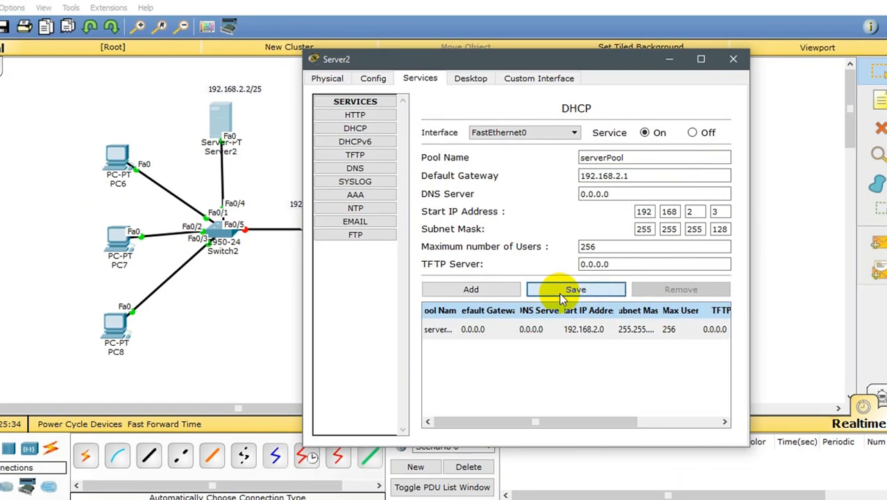
{"action": "left_click", "coordinate": [538, 321]}
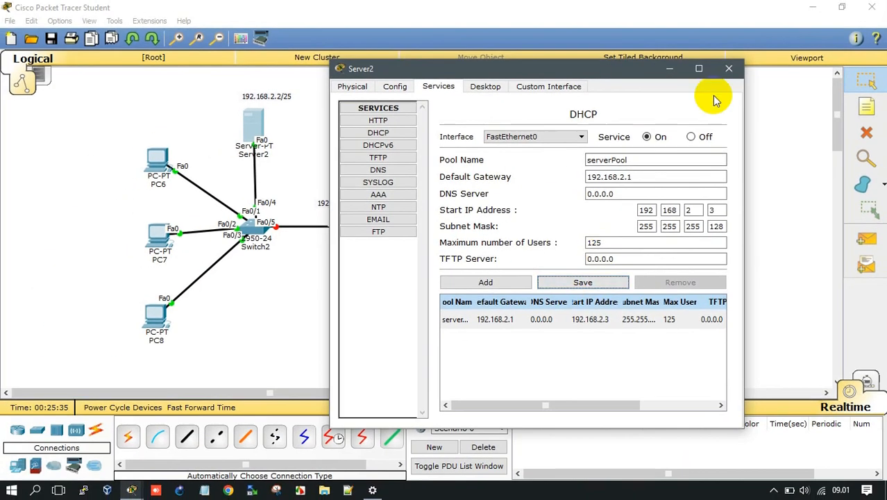
{"action": "left_click", "coordinate": [728, 69]}
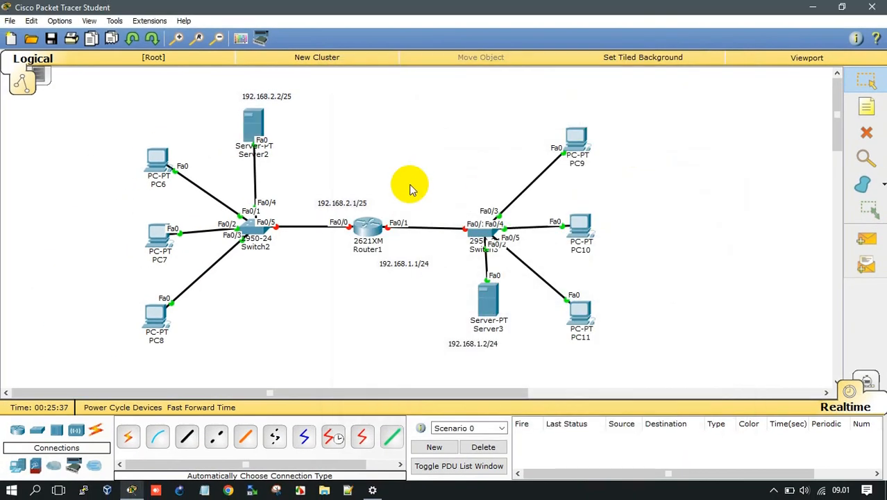
Open Router1's FastEthernet0/0 interface settings, with the window moved aside to keep the router's address notes in view.
{"action": "left_click", "coordinate": [380, 229]}
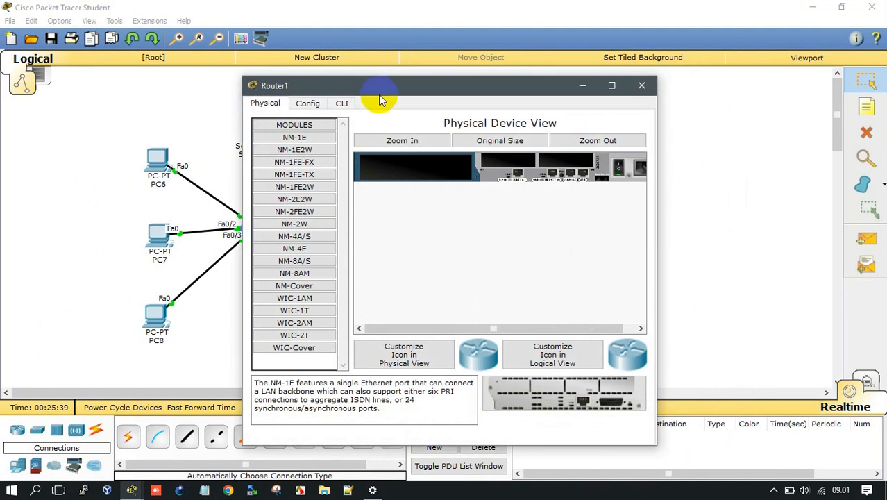
{"action": "left_click_drag", "start_coordinate": [380, 97], "coordinate": [574, 58]}
{"action": "left_click", "coordinate": [499, 72]}
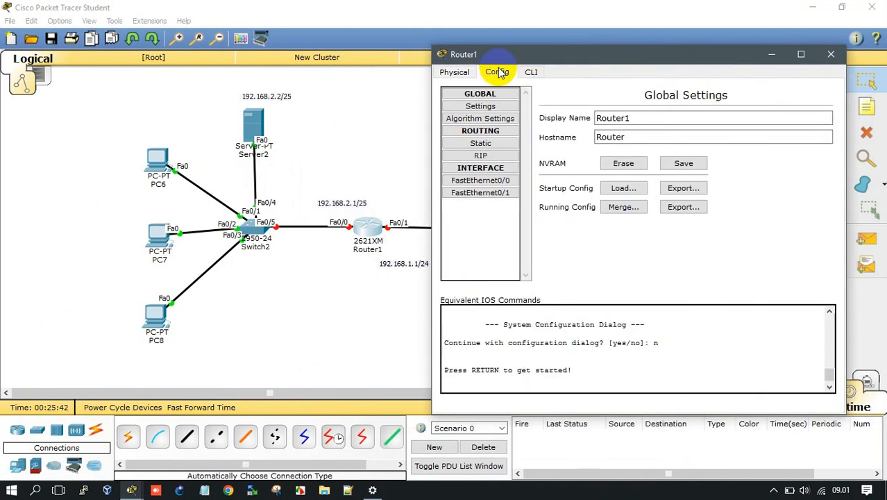
{"action": "left_click", "coordinate": [494, 179]}
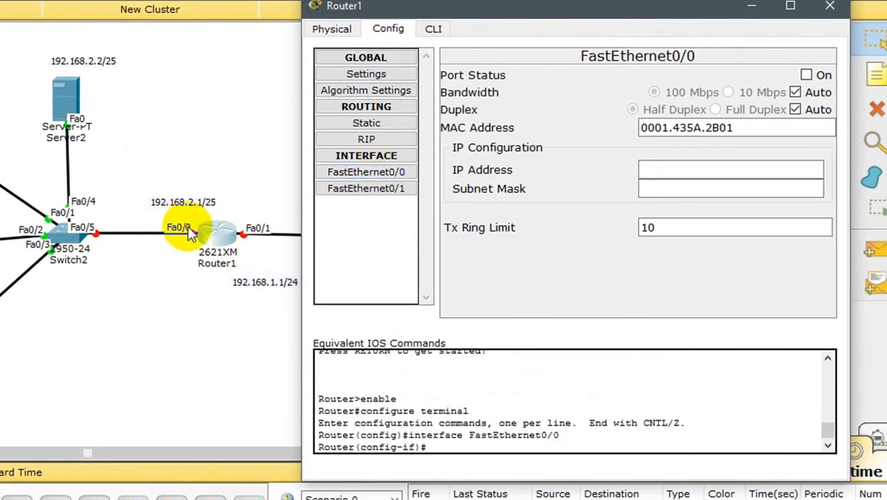
Turn on the FastEthernet0/0 port and assign it IP address 192.168.2.1 with subnet mask 255.255.255.128.
{"action": "left_click", "coordinate": [817, 77]}
{"action": "left_click", "coordinate": [646, 169]}
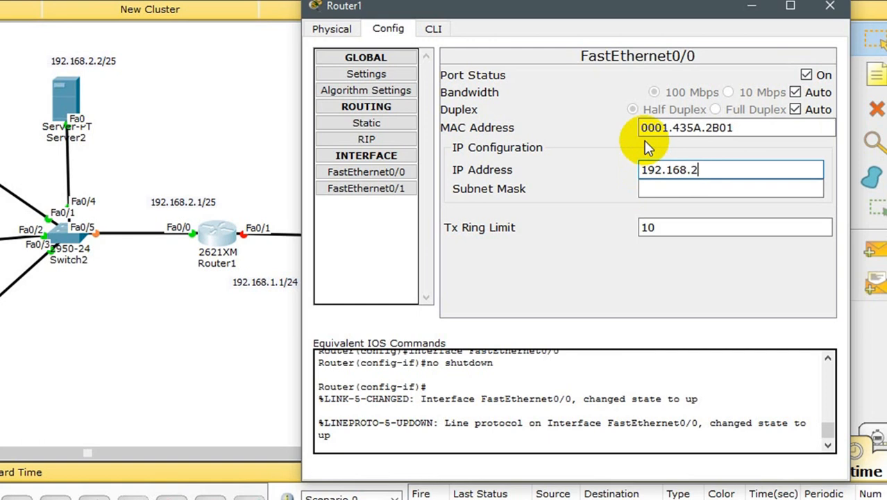
{"action": "key", "text": "Tab"}
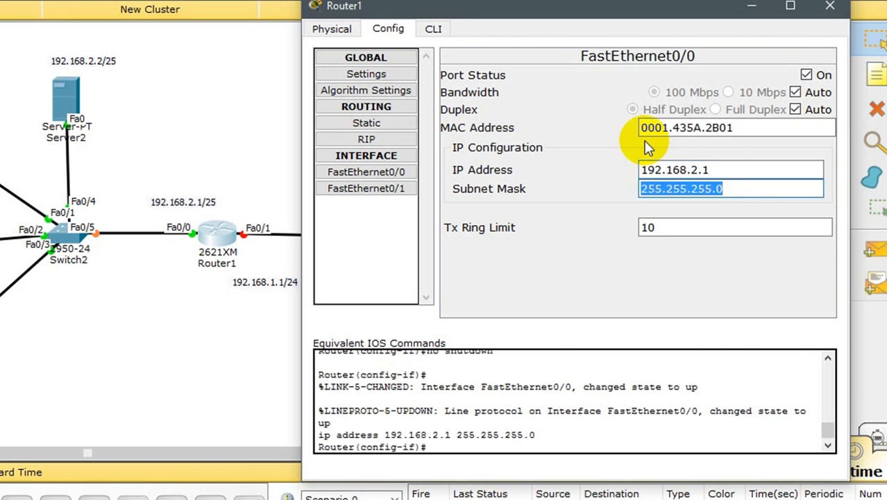
{"action": "key", "text": "Right"}
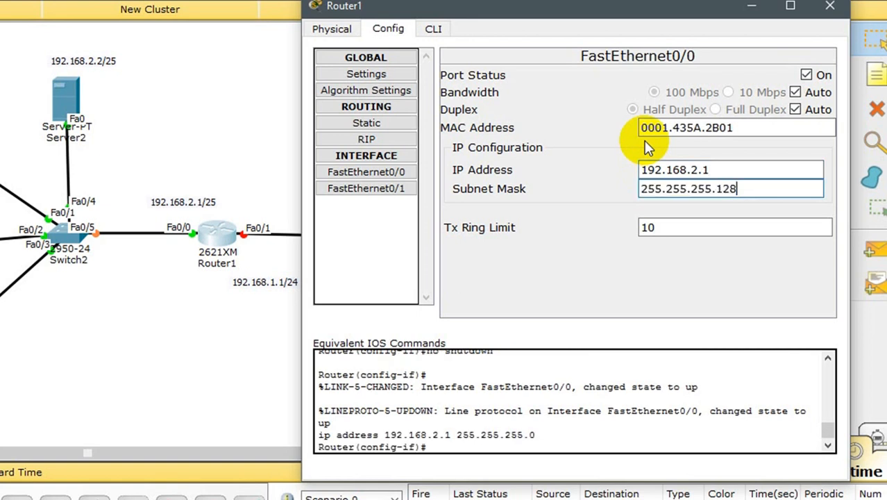
{"action": "left_click", "coordinate": [712, 166]}
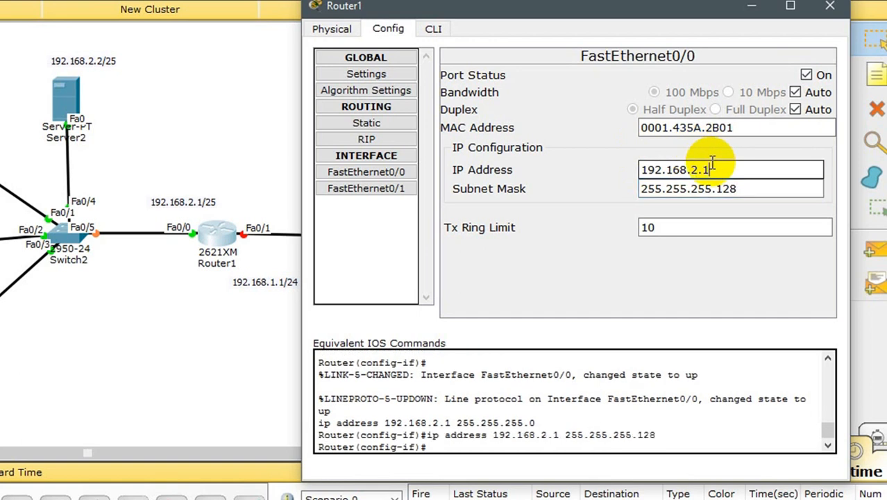
Turn on Router1's FastEthernet0/1 port, assign it IP address 192.168.1.1 with subnet mask 255.255.255.0, and close the router's window.
{"action": "left_click", "coordinate": [389, 195]}
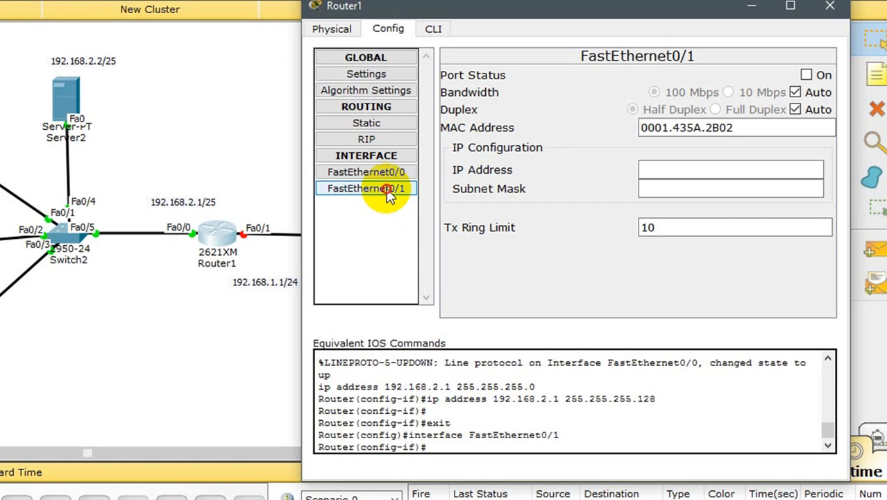
{"action": "left_click", "coordinate": [388, 195]}
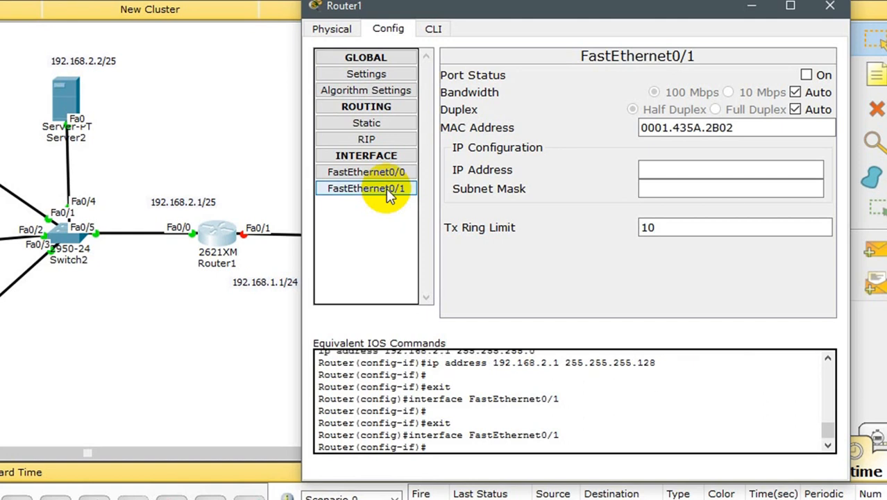
{"action": "left_click", "coordinate": [825, 78]}
{"action": "left_click", "coordinate": [675, 170]}
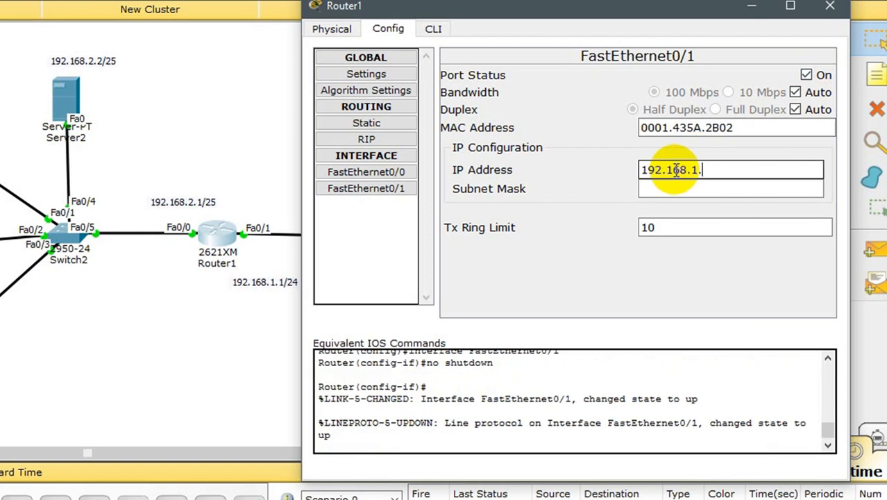
{"action": "left_click", "coordinate": [734, 191]}
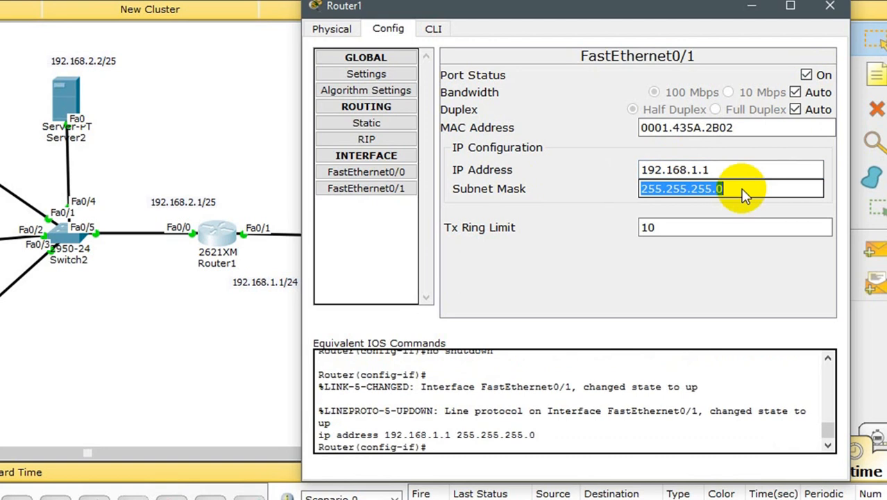
{"action": "left_click", "coordinate": [744, 189]}
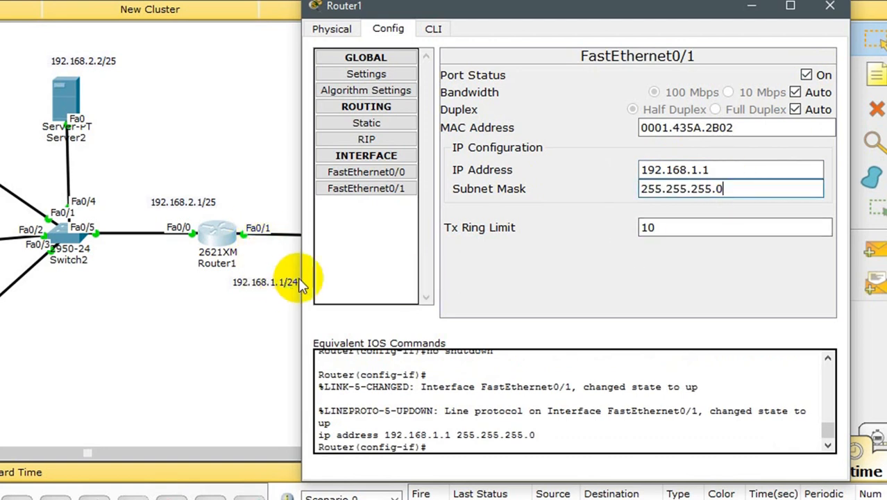
{"action": "left_click", "coordinate": [826, 6]}
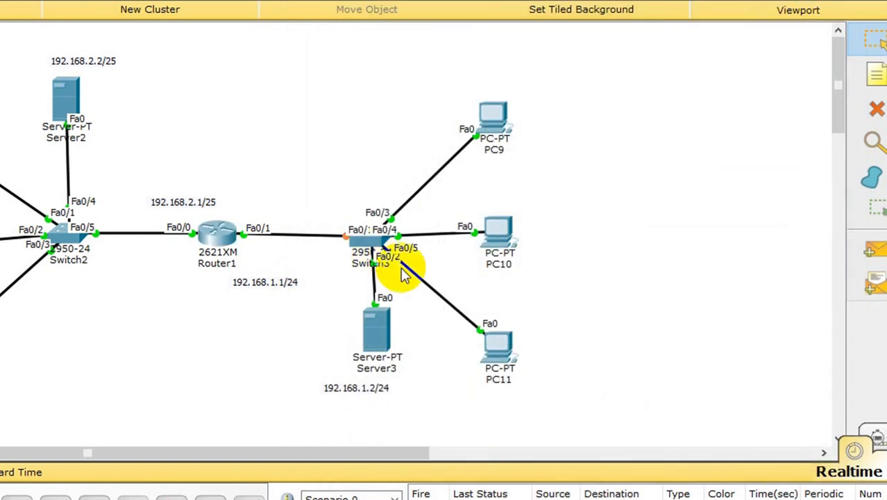
Switch PC11's IPv4 configuration from static to DHCP and close its window.
{"action": "left_click", "coordinate": [501, 353]}
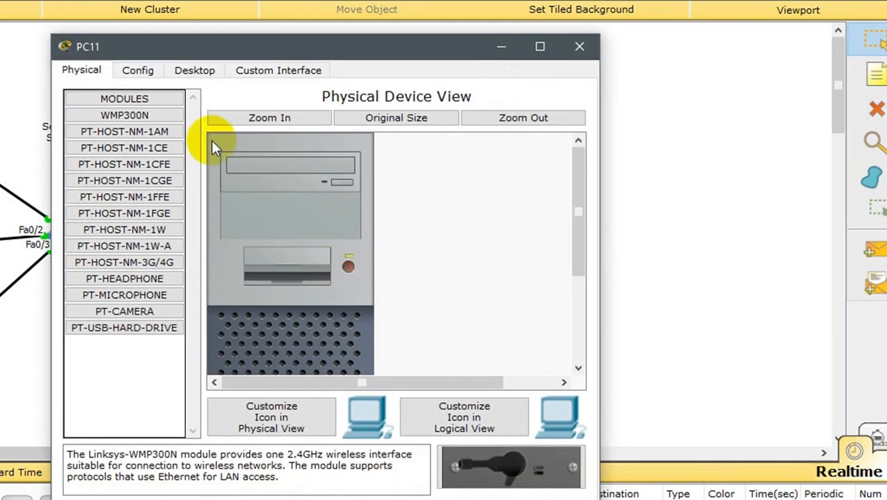
{"action": "left_click", "coordinate": [193, 70]}
{"action": "left_click", "coordinate": [158, 114]}
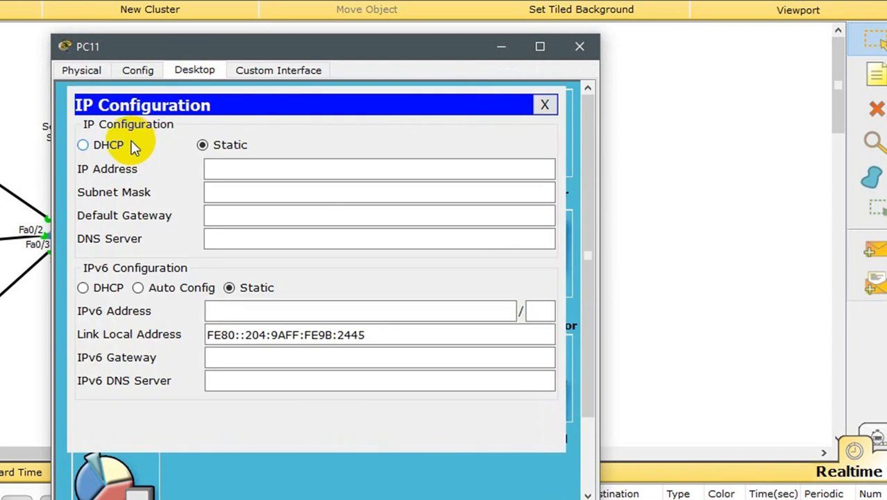
{"action": "left_click", "coordinate": [104, 145]}
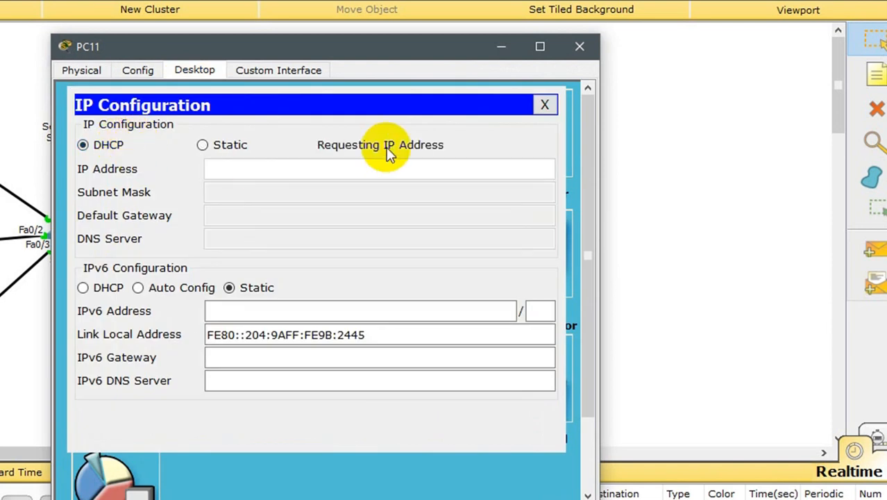
{"action": "left_click", "coordinate": [544, 104]}
{"action": "left_click", "coordinate": [581, 49]}
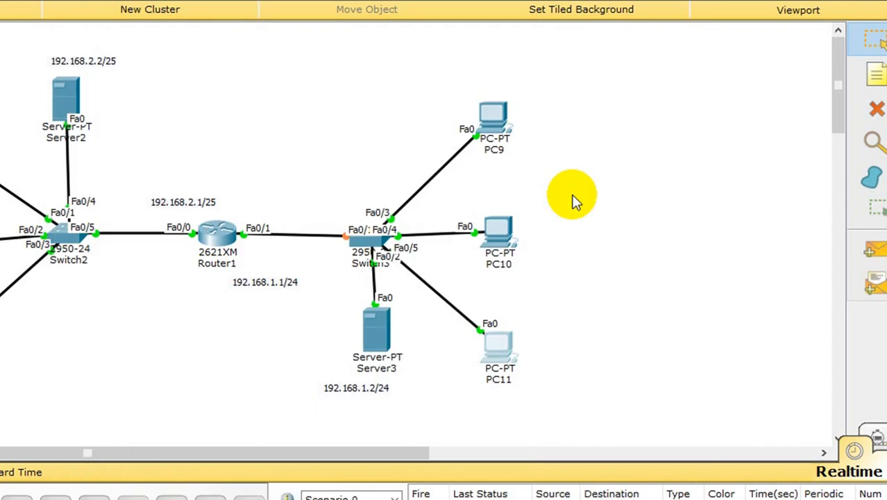
Set PC10 to obtain its IPv4 address through DHCP, closing its window when done.
{"action": "left_click", "coordinate": [517, 228]}
{"action": "left_click", "coordinate": [193, 70]}
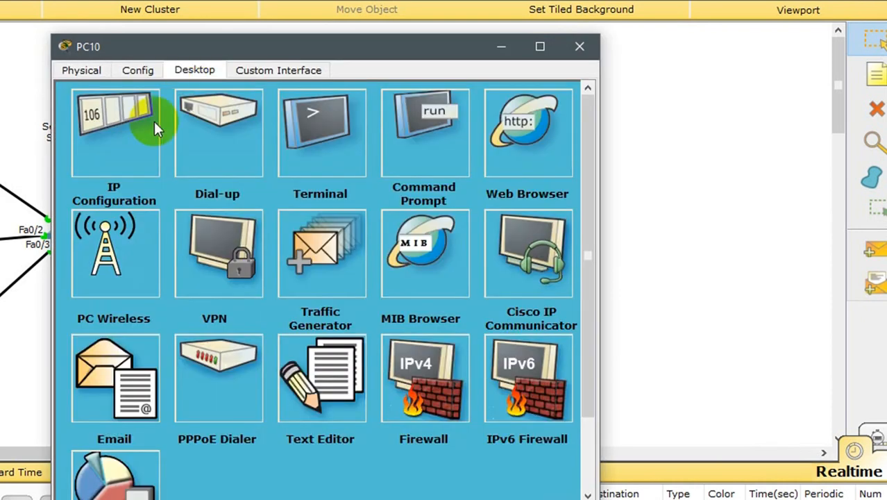
{"action": "left_click", "coordinate": [132, 139]}
{"action": "left_click", "coordinate": [114, 145]}
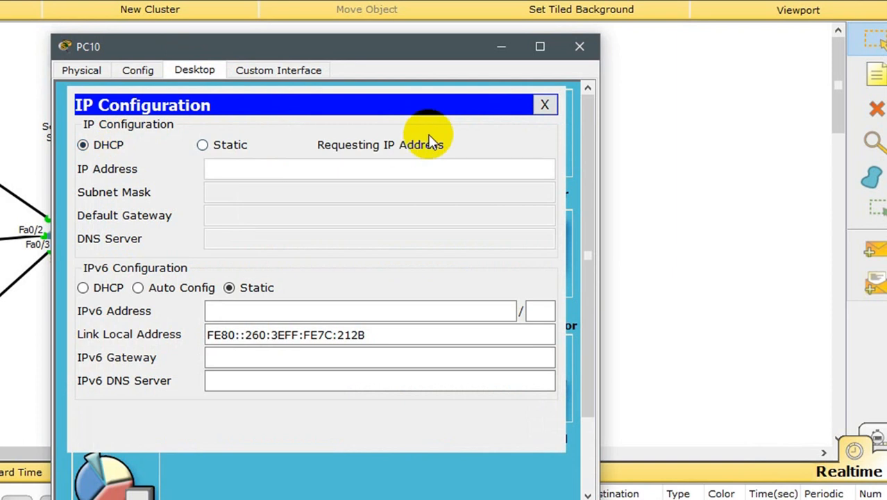
{"action": "left_click", "coordinate": [545, 105]}
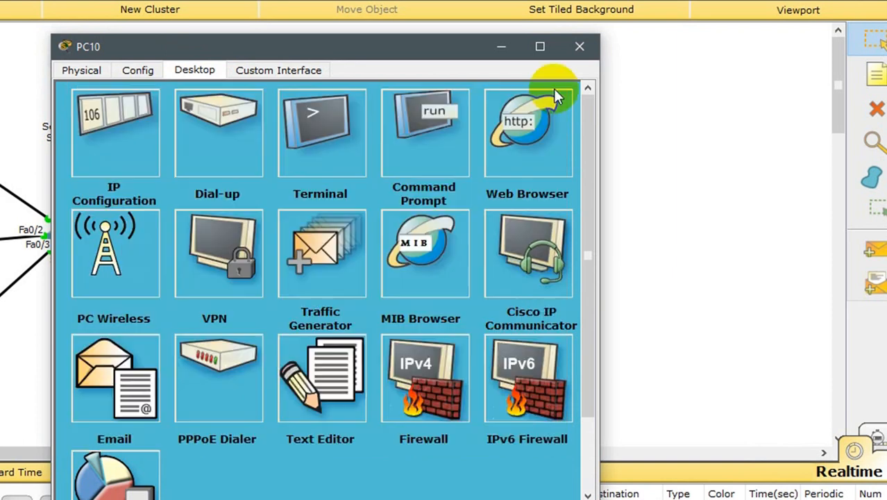
{"action": "left_click", "coordinate": [579, 47]}
Set PC9's IPv4 configuration to DHCP and close the PC's window.
{"action": "left_click", "coordinate": [488, 129]}
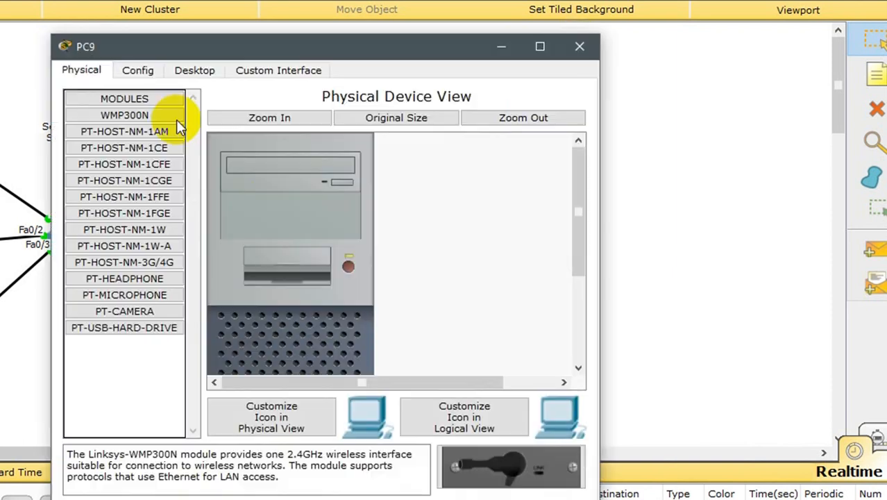
{"action": "left_click", "coordinate": [190, 73]}
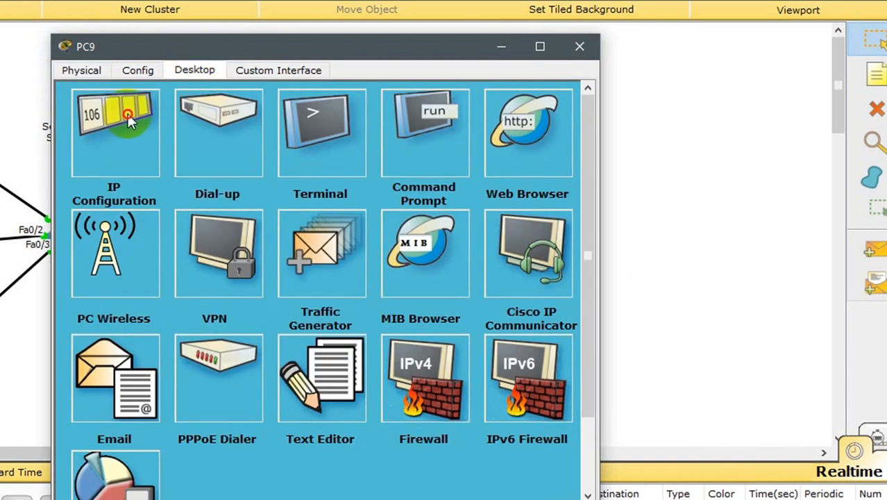
{"action": "left_click", "coordinate": [128, 114]}
{"action": "left_click", "coordinate": [113, 143]}
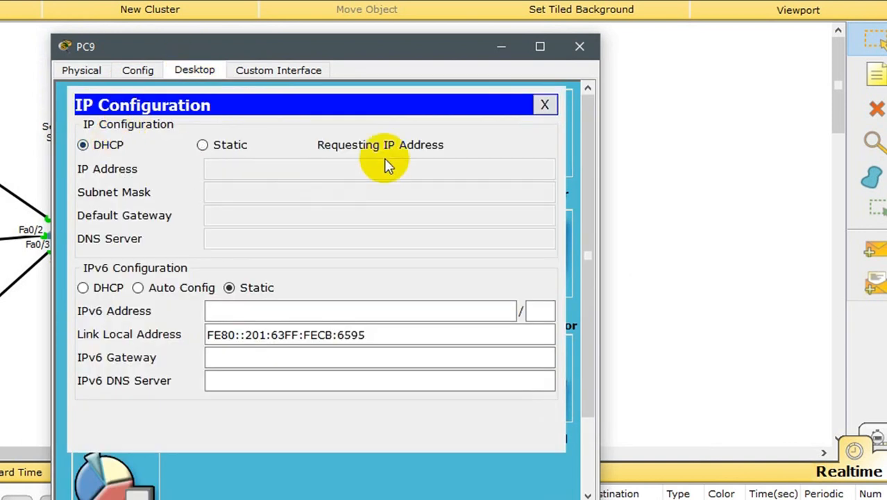
{"action": "left_click", "coordinate": [544, 105]}
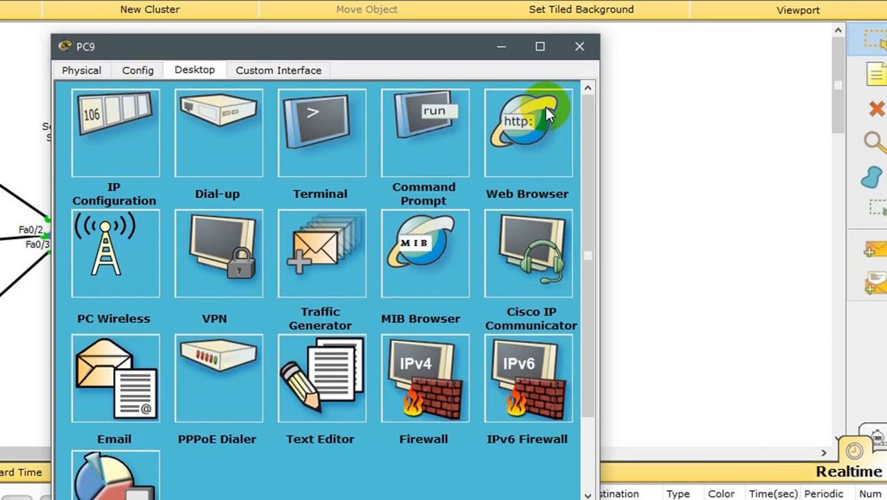
{"action": "left_click", "coordinate": [579, 45]}
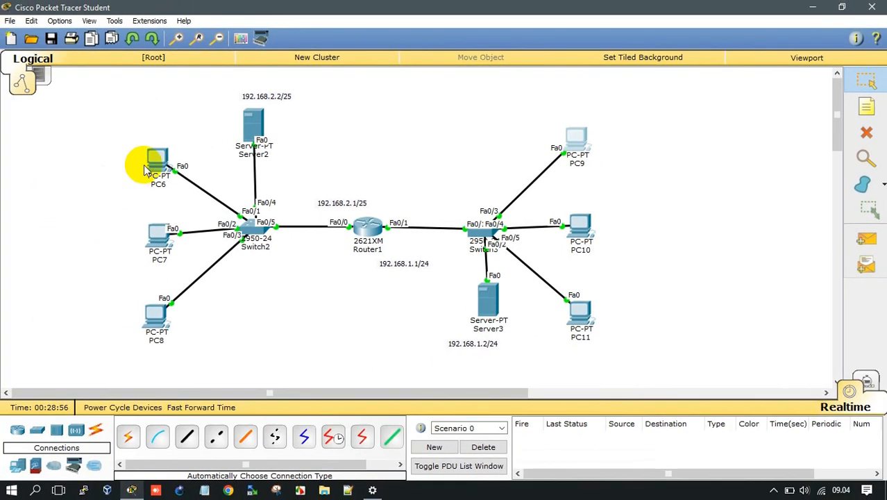
Set PC6 on the Server2 LAN to get its IPv4 configuration by DHCP, and close its window.
{"action": "left_click", "coordinate": [163, 155]}
{"action": "left_click", "coordinate": [350, 104]}
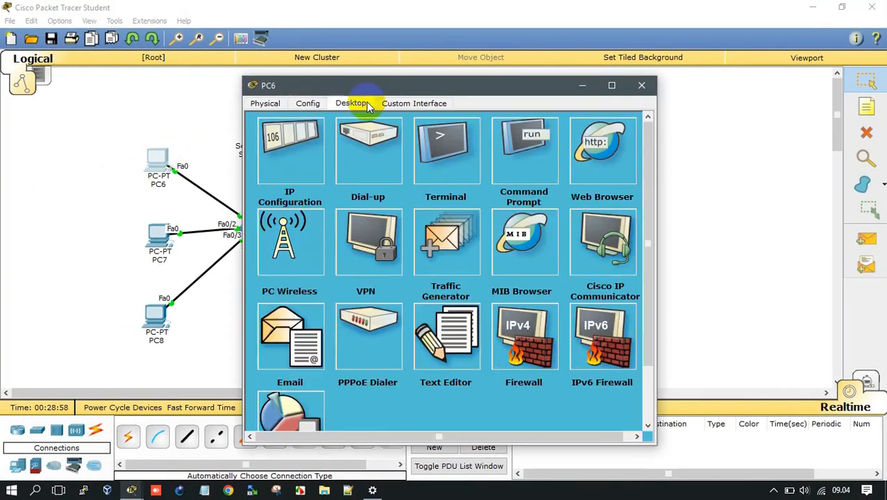
{"action": "left_click", "coordinate": [286, 138]}
{"action": "left_click", "coordinate": [285, 160]}
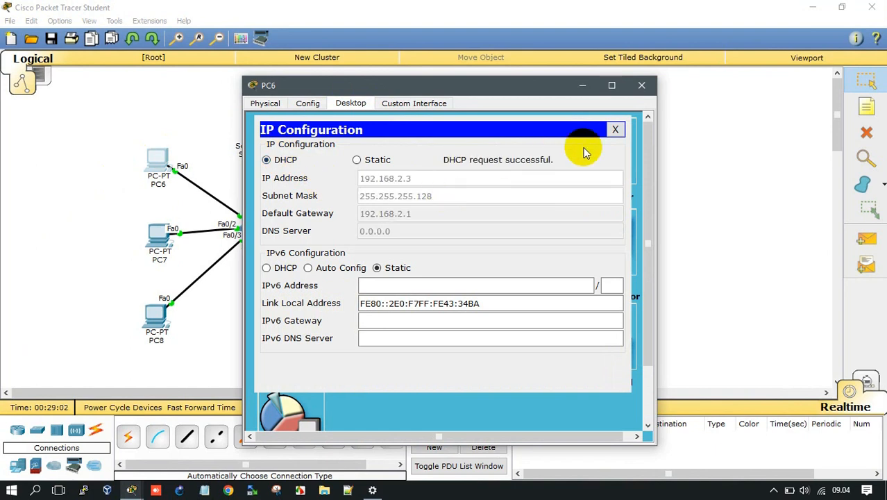
{"action": "left_click", "coordinate": [615, 129]}
{"action": "left_click", "coordinate": [644, 85]}
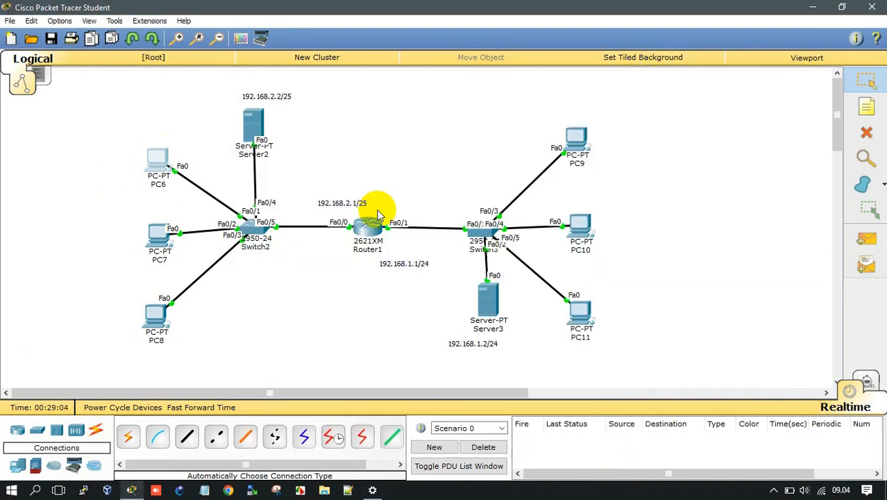
Switch PC7's IPv4 configuration to DHCP, wait for the address request to complete and close its window.
{"action": "left_click", "coordinate": [160, 238]}
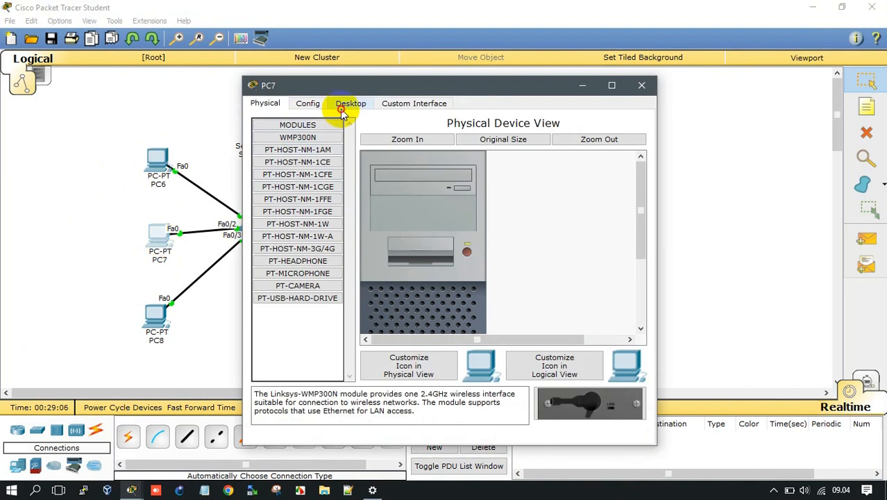
{"action": "left_click", "coordinate": [344, 105]}
{"action": "left_click", "coordinate": [279, 157]}
{"action": "left_click", "coordinate": [283, 161]}
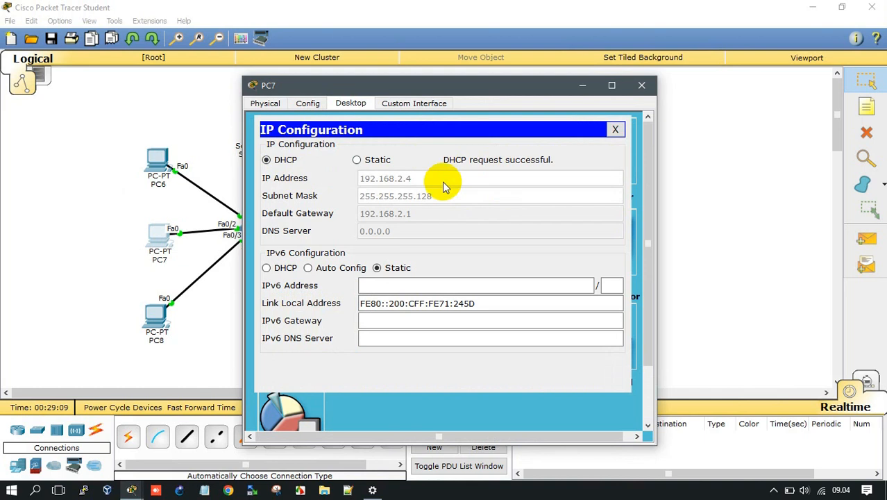
{"action": "left_click", "coordinate": [614, 131]}
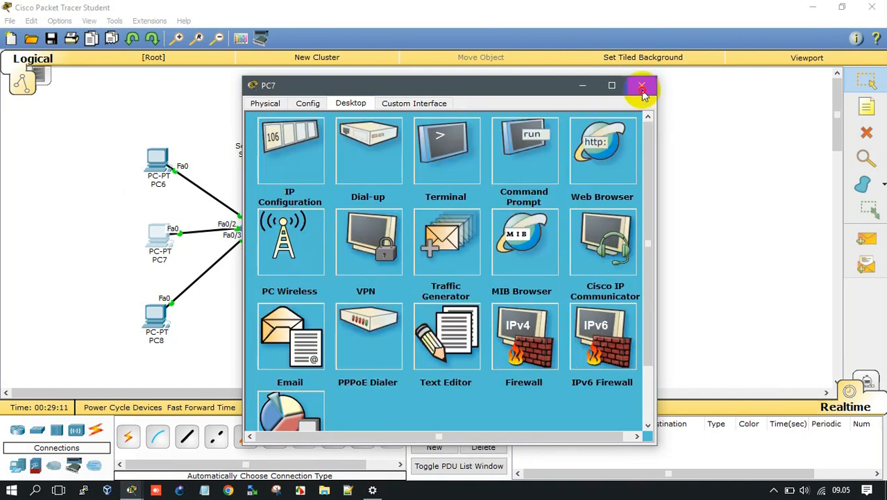
{"action": "left_click", "coordinate": [642, 85]}
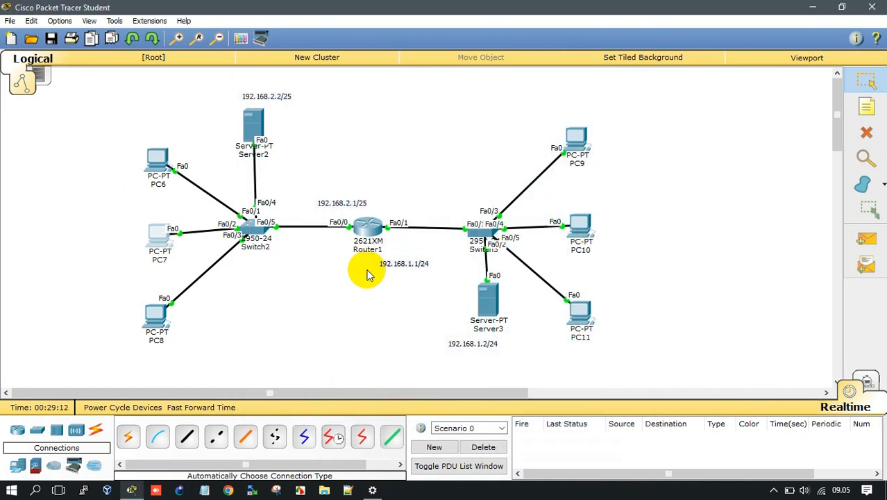
Set PC8's IPv4 configuration to DHCP and close its window once the address is requested.
{"action": "left_click", "coordinate": [157, 321]}
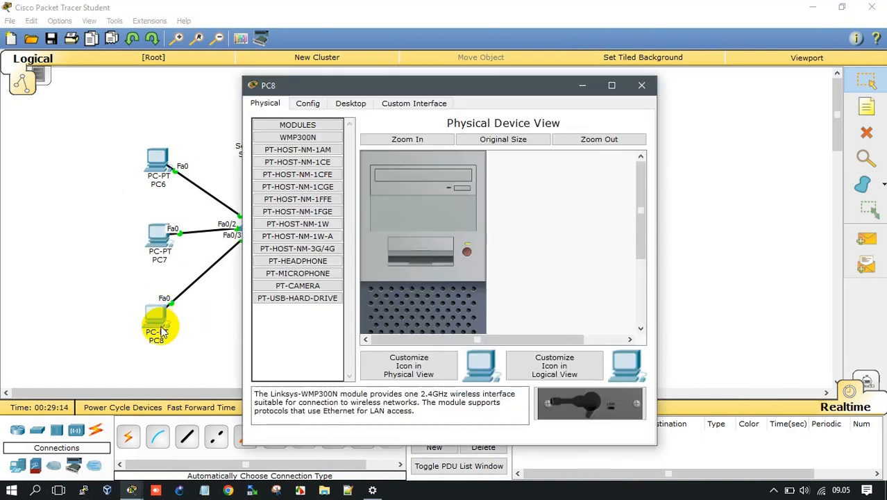
{"action": "left_click", "coordinate": [363, 113]}
{"action": "left_click", "coordinate": [276, 173]}
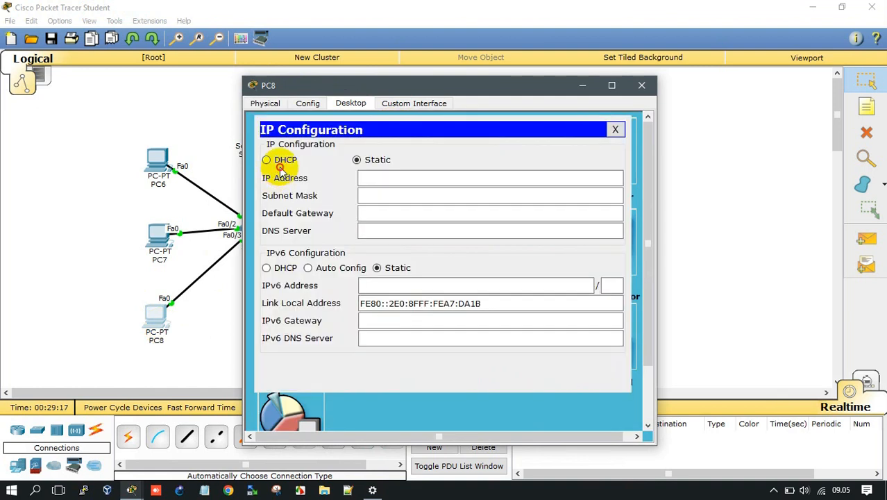
{"action": "left_click", "coordinate": [280, 166]}
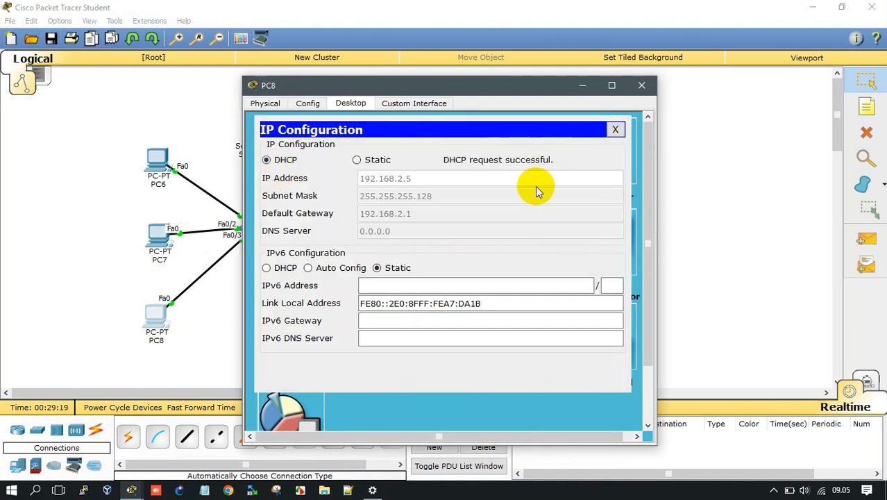
{"action": "left_click", "coordinate": [613, 129]}
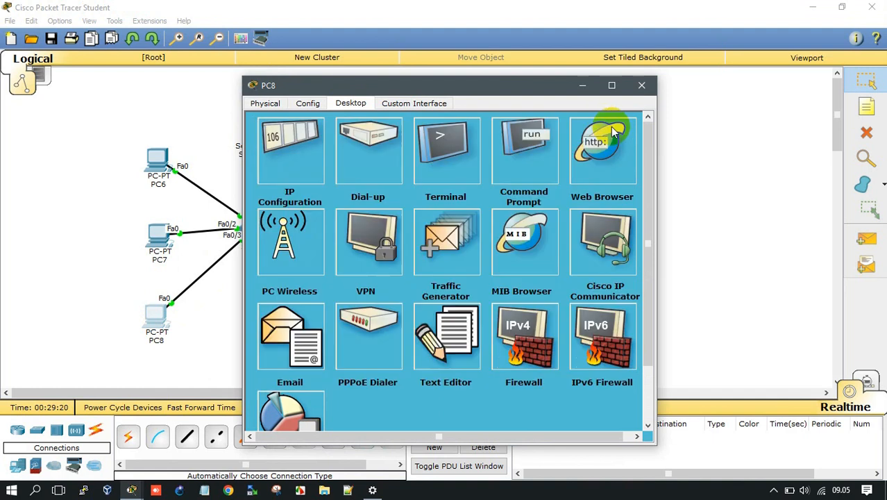
{"action": "left_click", "coordinate": [641, 85]}
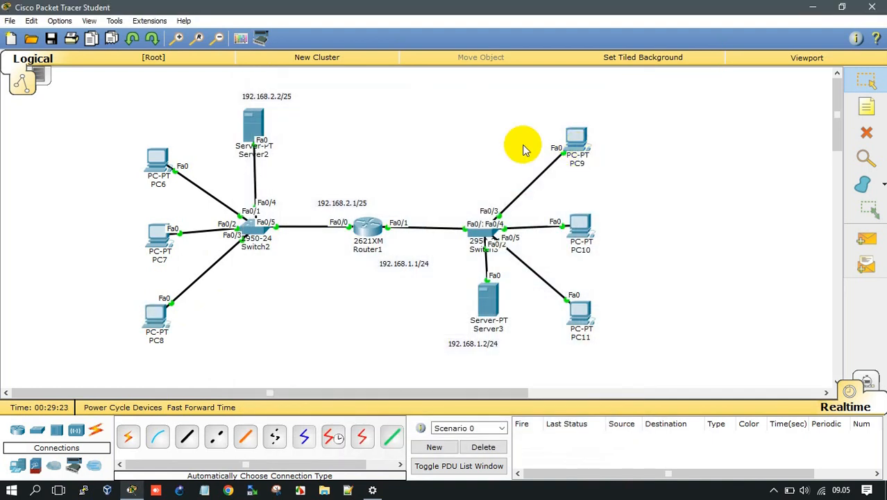
Send a simple PDU from PC9 to PC6 to test connectivity between the LANs, and fire it again.
{"action": "left_click", "coordinate": [865, 239]}
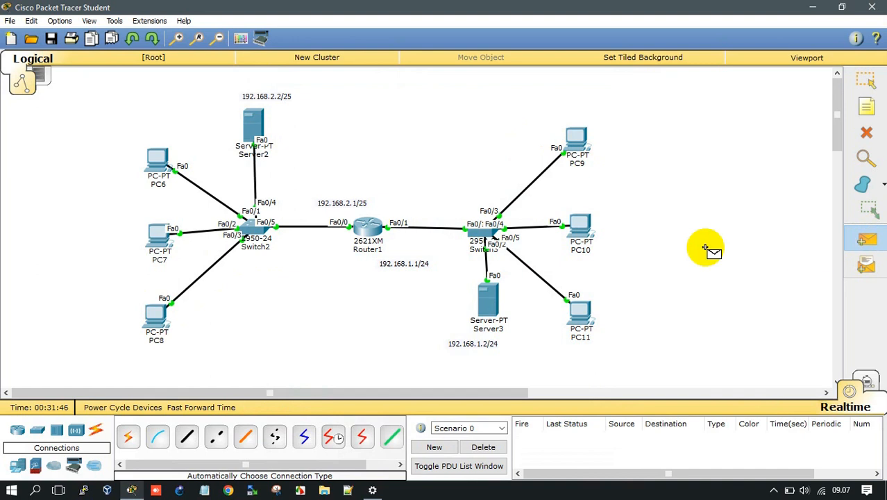
{"action": "left_click", "coordinate": [157, 160]}
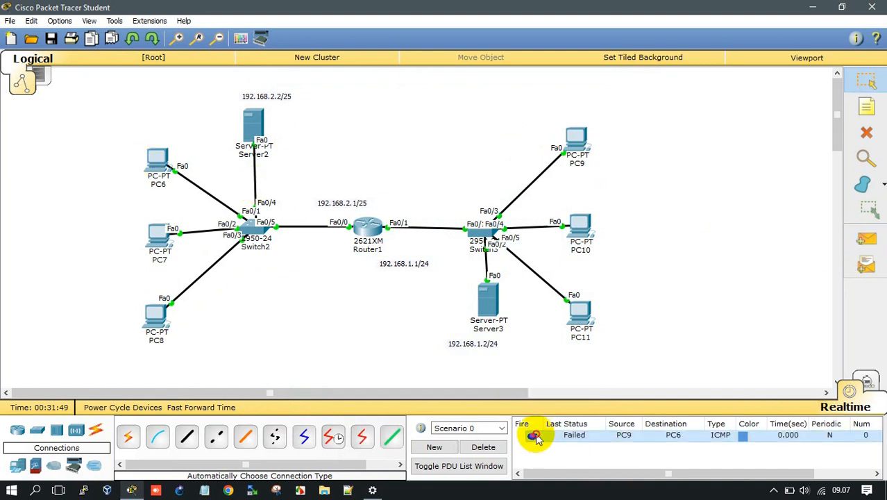
{"action": "left_click", "coordinate": [533, 436]}
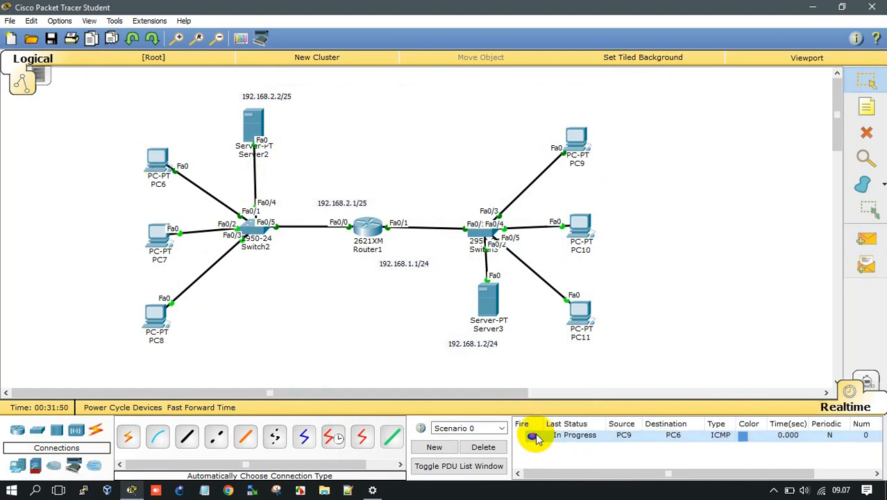
Send a simple PDU from PC6 to PC9 to test connectivity in the reverse direction.
{"action": "left_click", "coordinate": [866, 239]}
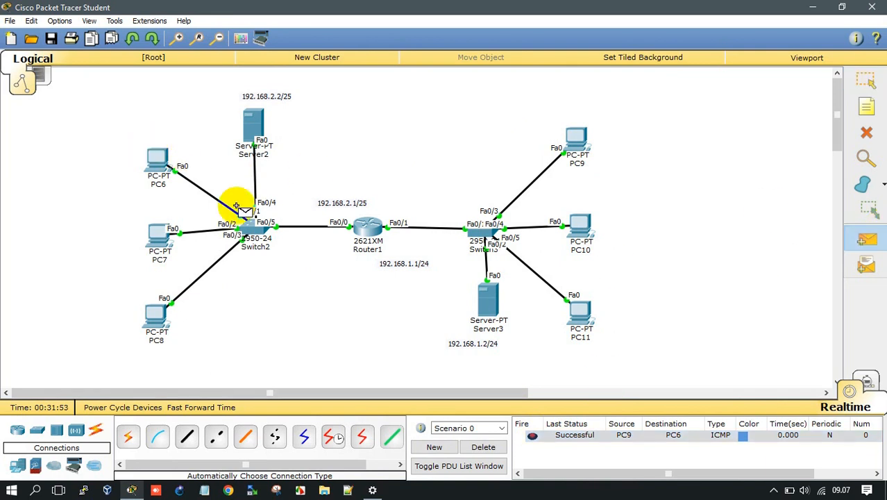
{"action": "left_click", "coordinate": [156, 158]}
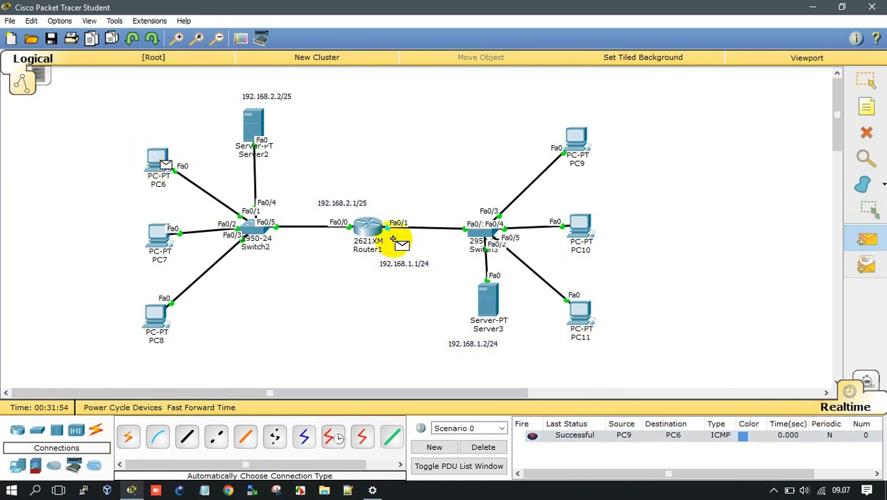
{"action": "left_click", "coordinate": [575, 139]}
Send a simple PDU from PC10 to PC7 and fire it again.
{"action": "key", "text": "p"}
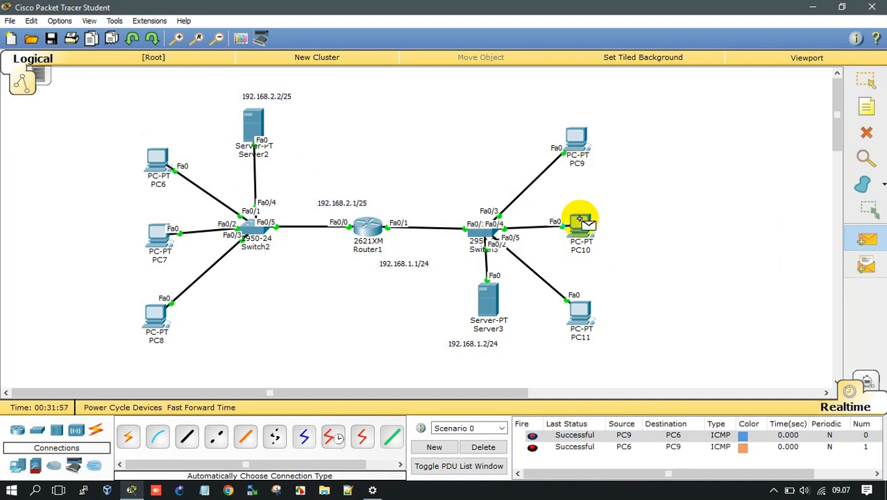
{"action": "left_click", "coordinate": [580, 221]}
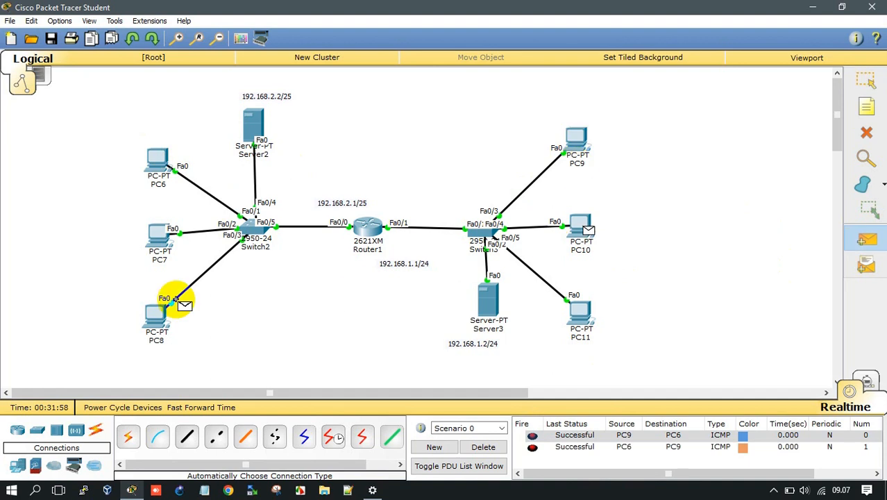
{"action": "left_click", "coordinate": [161, 236]}
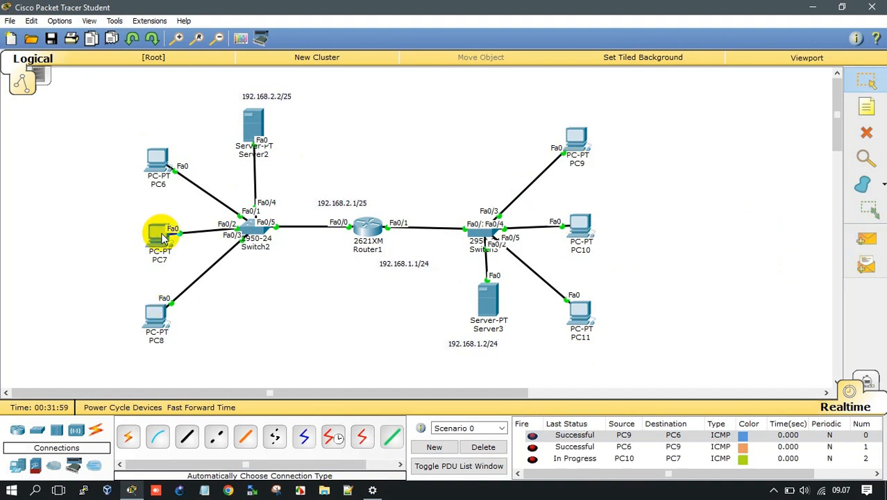
{"action": "double_click", "coordinate": [532, 458]}
Delete the current scenario to clear its PDUs, and send a simple PDU from PC7 to PC10.
{"action": "left_click", "coordinate": [483, 447]}
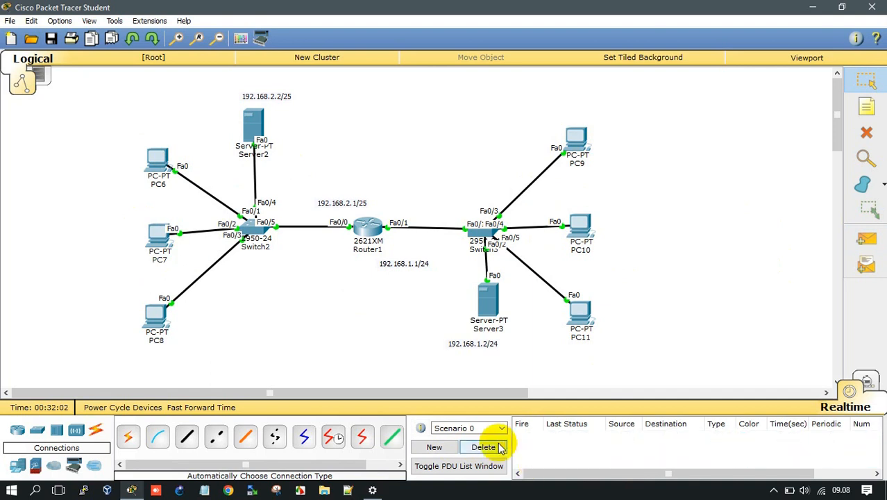
{"action": "key", "text": "p"}
{"action": "left_click", "coordinate": [167, 238]}
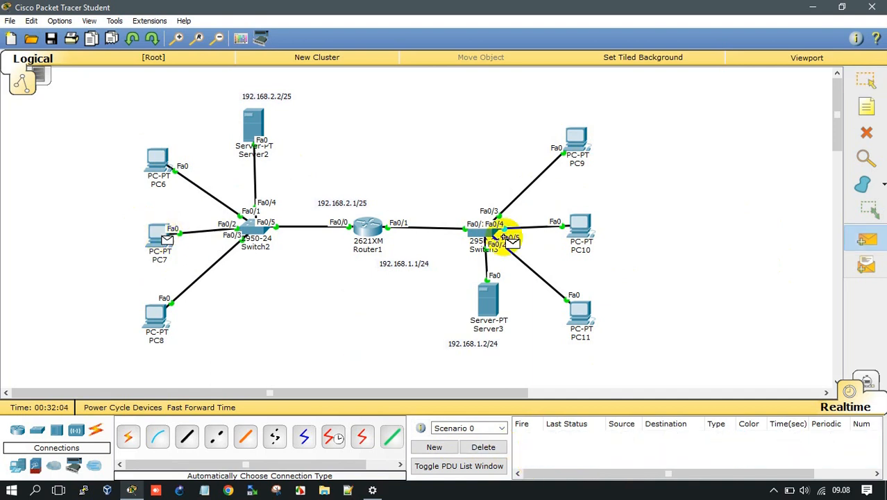
{"action": "left_click", "coordinate": [579, 236]}
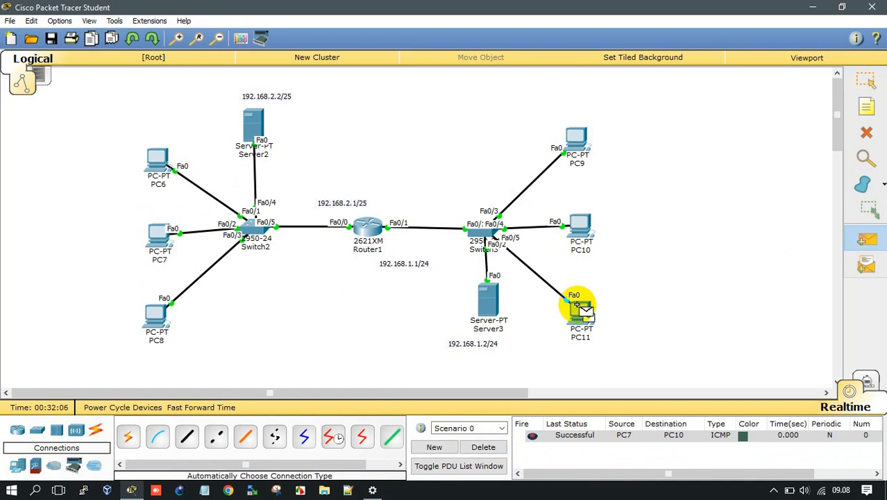
Send a simple PDU from PC11 to PC8 and fire it again.
{"action": "left_click", "coordinate": [578, 305]}
{"action": "left_click", "coordinate": [152, 318]}
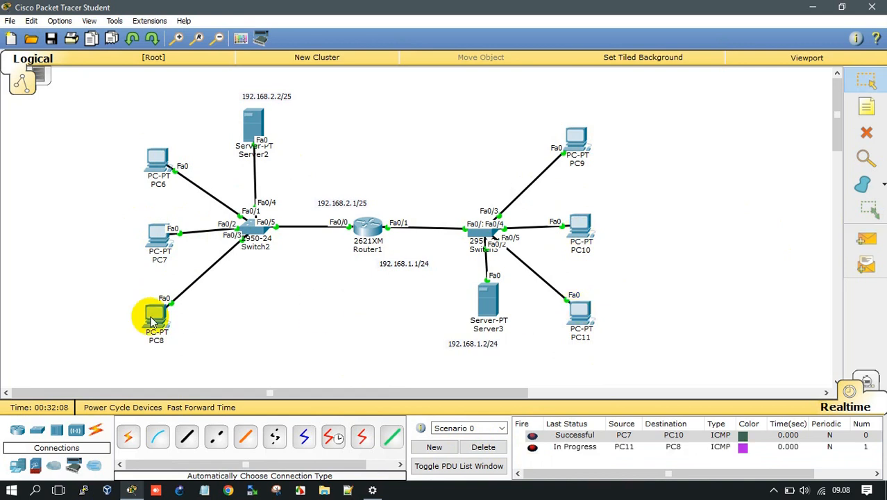
{"action": "left_click", "coordinate": [532, 447]}
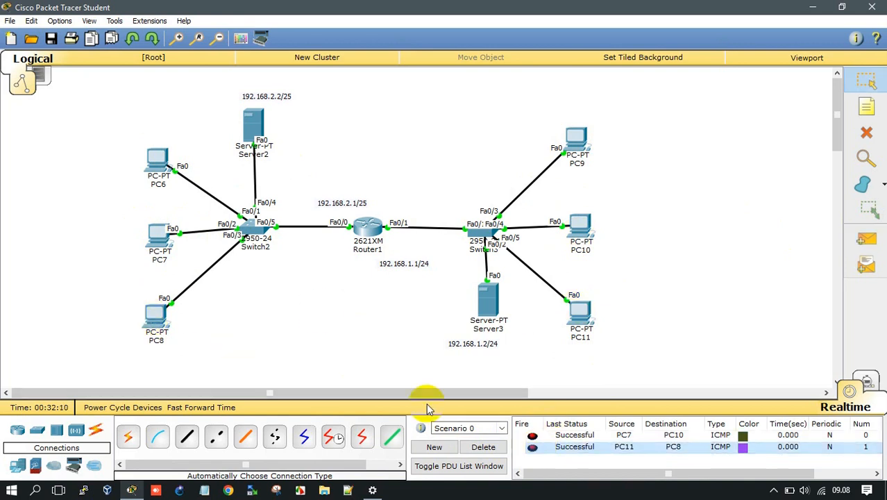
Send a simple PDU from PC8 to PC11, deleting the scenario's earlier PDUs before choosing the destination.
{"action": "key", "text": "p"}
{"action": "left_click", "coordinate": [154, 316]}
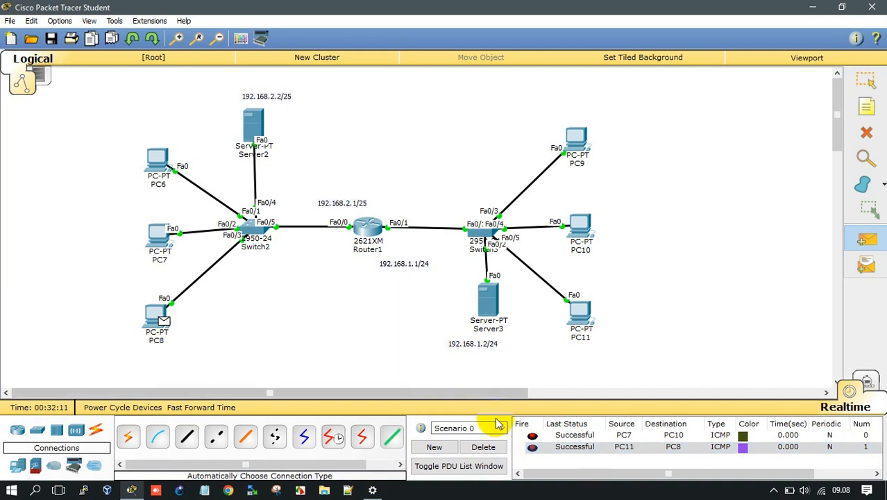
{"action": "left_click", "coordinate": [493, 451]}
{"action": "left_click", "coordinate": [570, 316]}
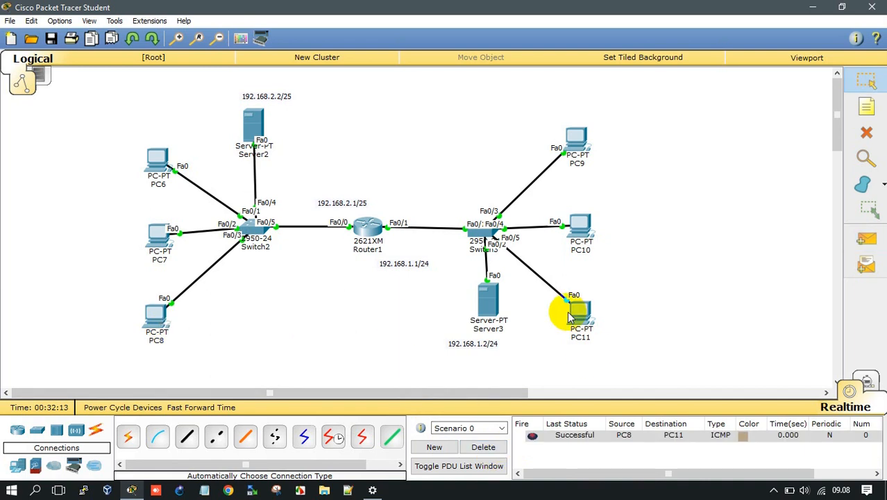
Send simple PDUs between Server3 and Server2 in both directions, and fire the Server3 to Server2 one again.
{"action": "key", "text": "p"}
{"action": "left_click", "coordinate": [490, 301]}
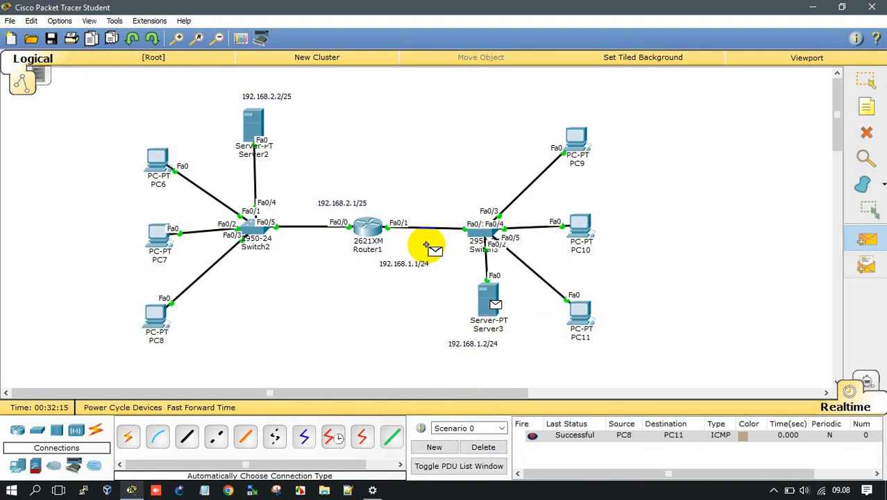
{"action": "left_click", "coordinate": [247, 119]}
{"action": "key", "text": "p"}
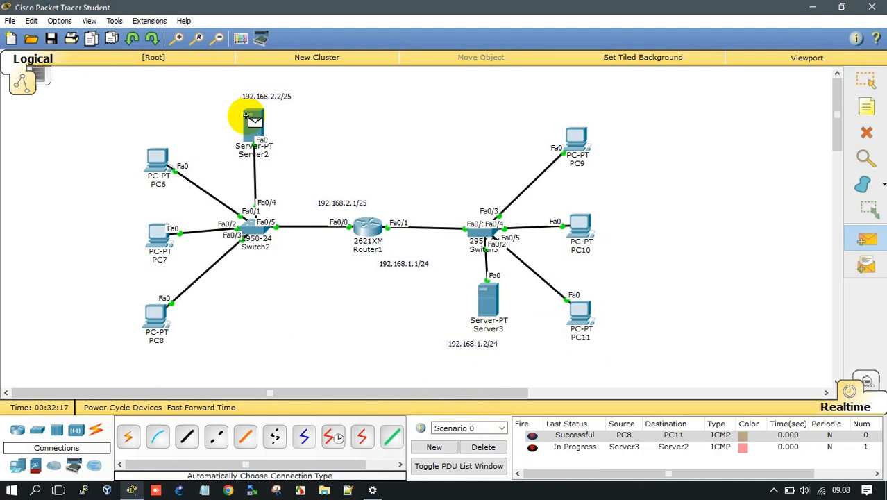
{"action": "left_click", "coordinate": [490, 301]}
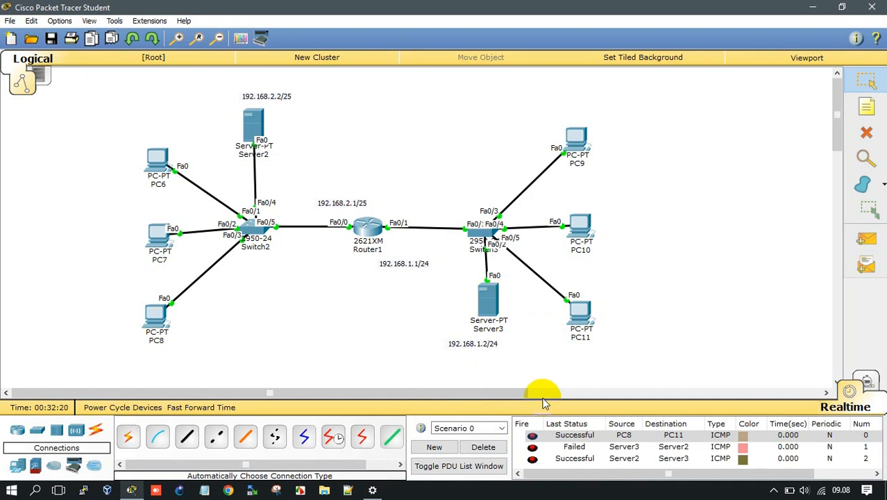
{"action": "left_click", "coordinate": [532, 447]}
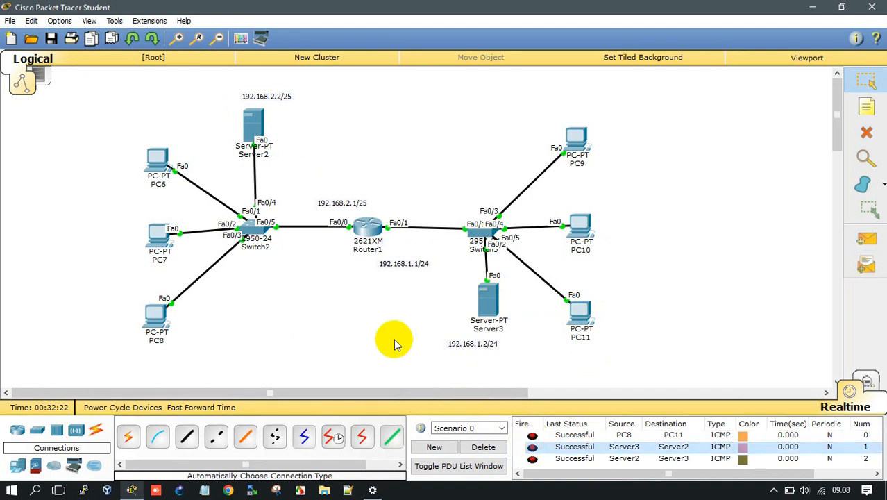